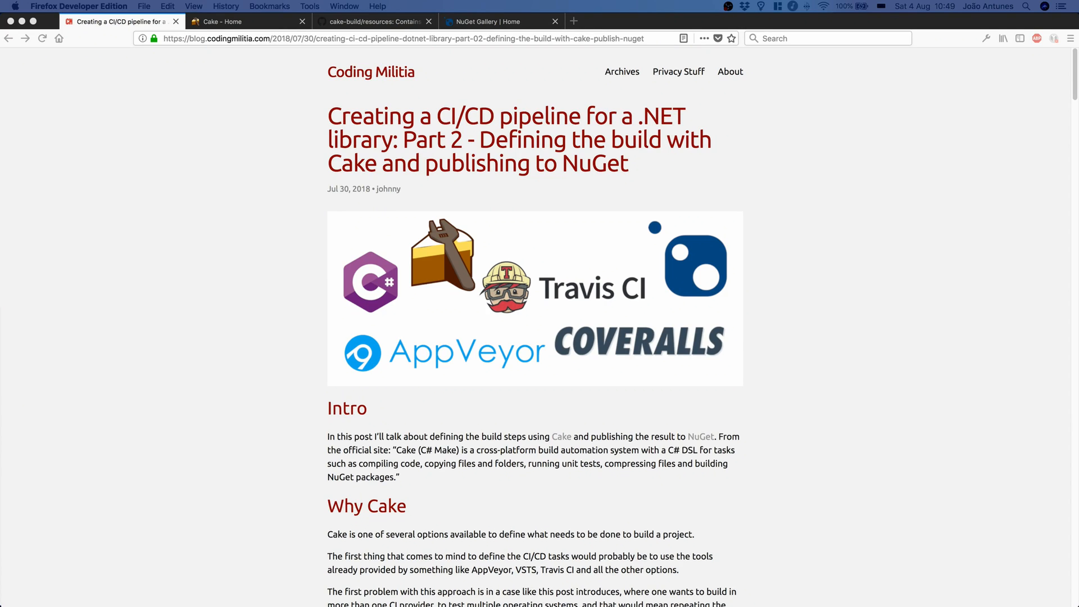
# Switch Firefox to the Cake - Home tab.
pyautogui.click(241, 21)
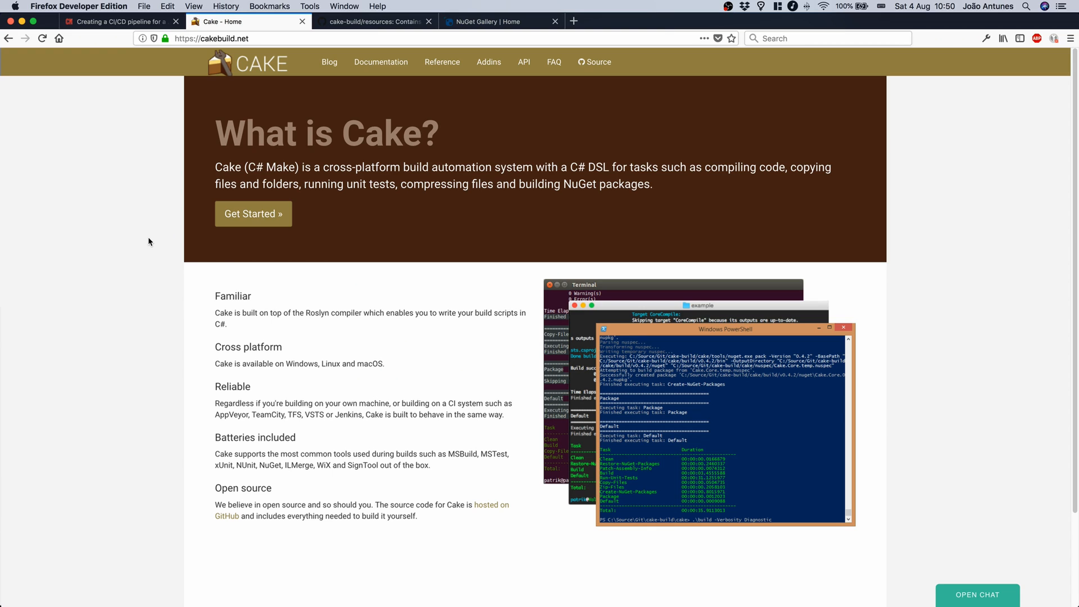
# Move to the cake-build/resources GitHub tab with Ctrl+Tab.
pyautogui.hotkey('ctrl', 'Tab')
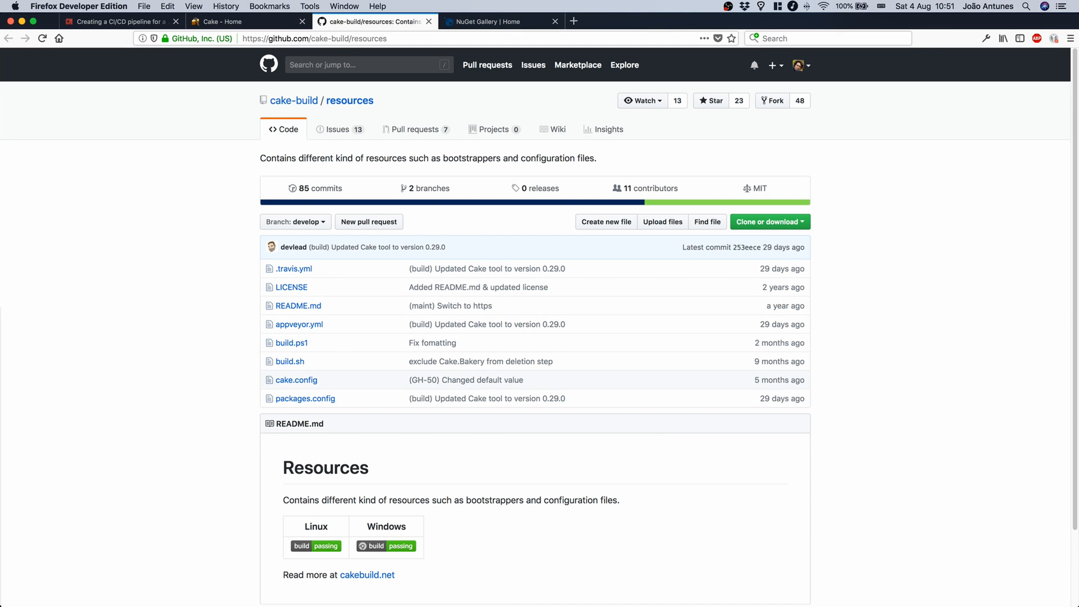
pyautogui.moveTo(169, 211)
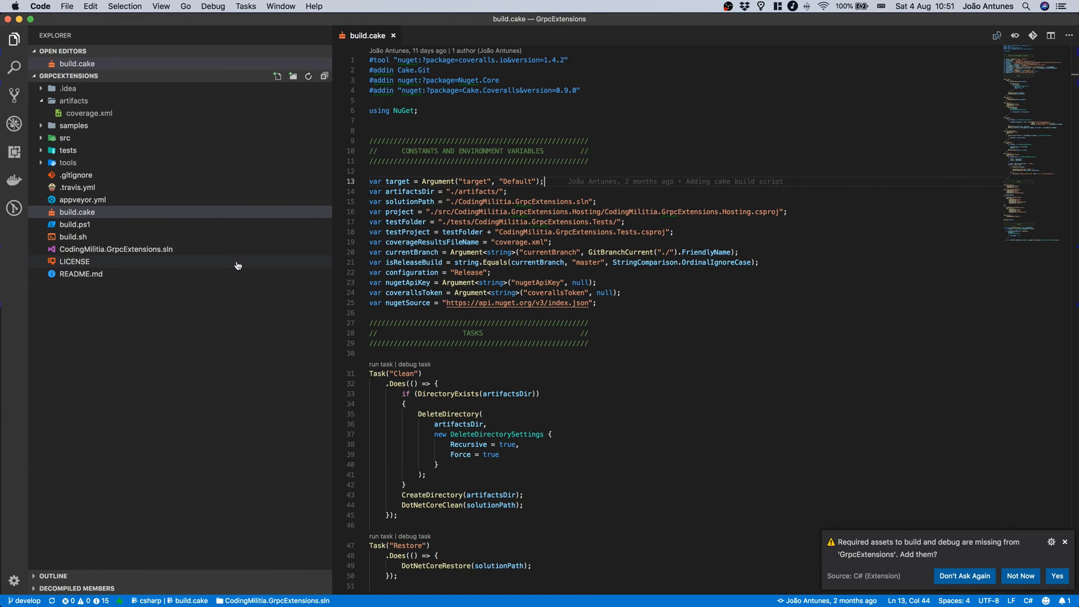
# Expand the tools folder in Explorer and choose Not Now on the required-assets prompt.
pyautogui.click(73, 166)
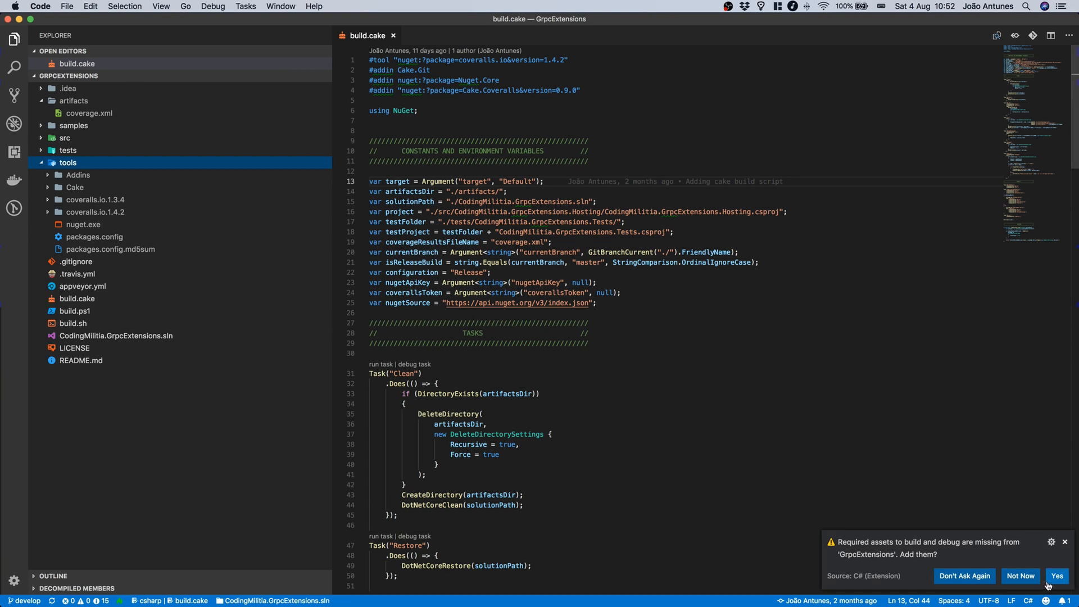
pyautogui.click(1023, 582)
pyautogui.click(761, 444)
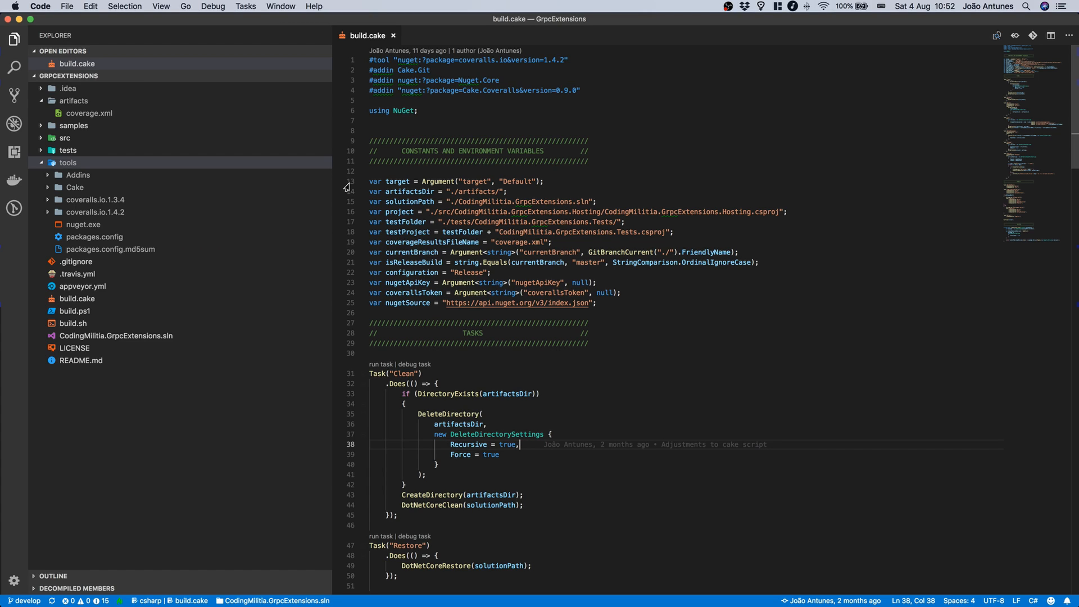
pyautogui.doubleClick(382, 59)
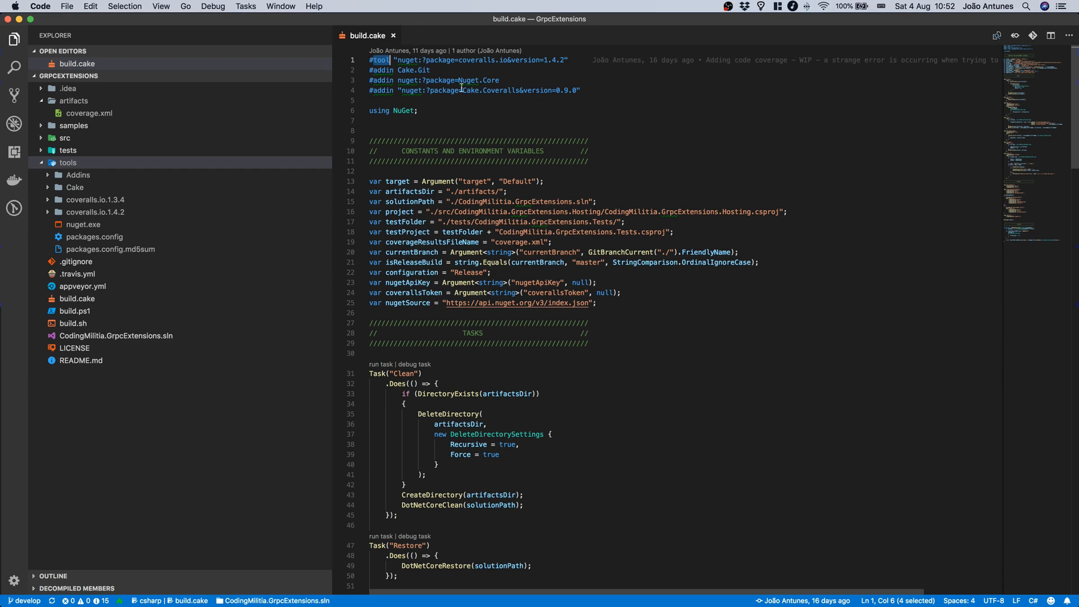
pyautogui.click(602, 70)
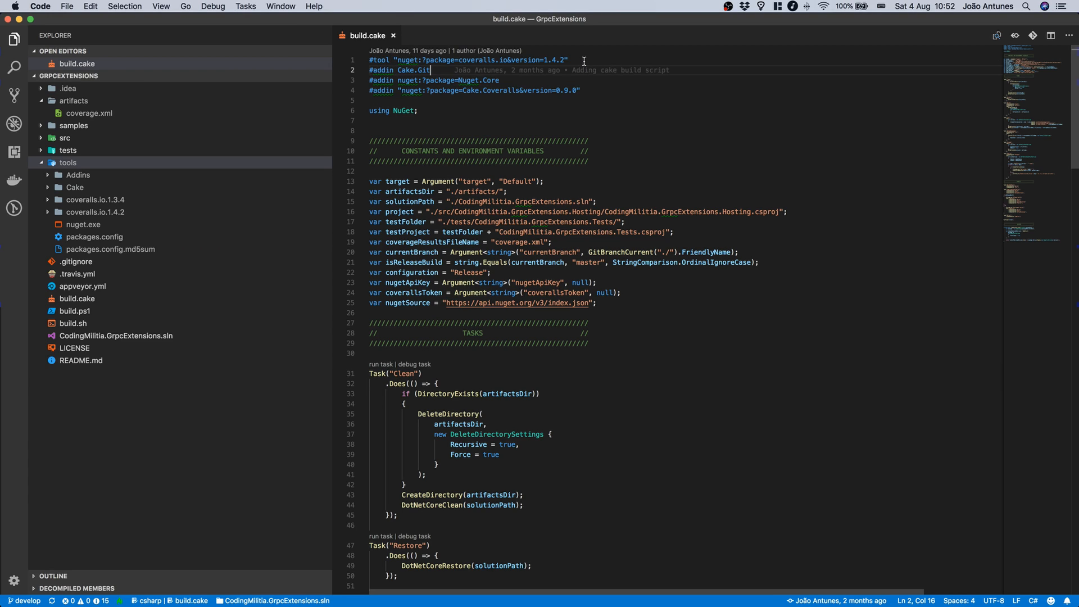
pyautogui.click(583, 61)
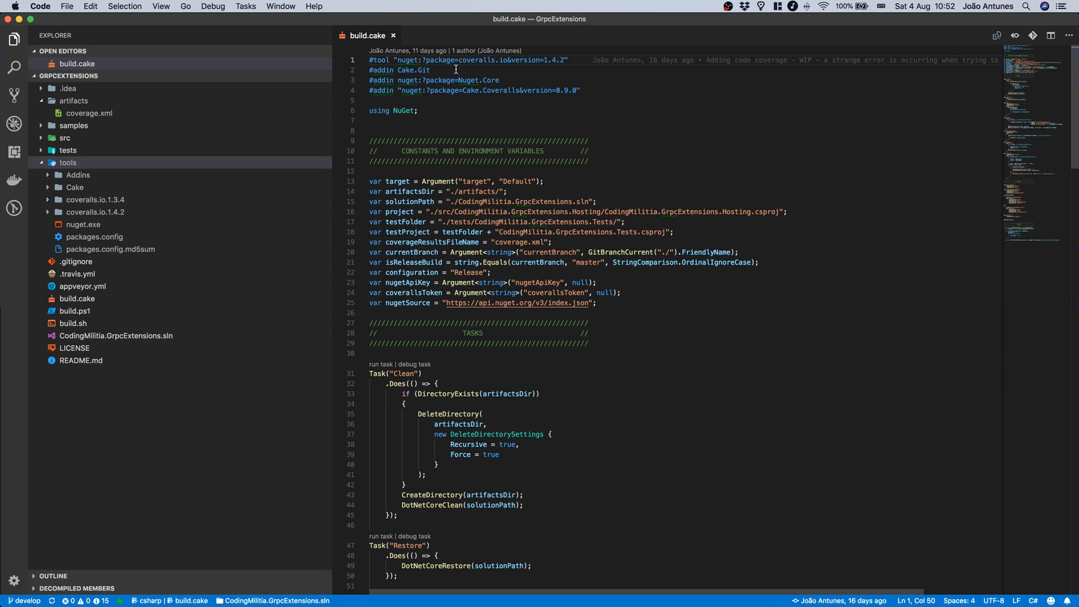
pyautogui.doubleClick(476, 60)
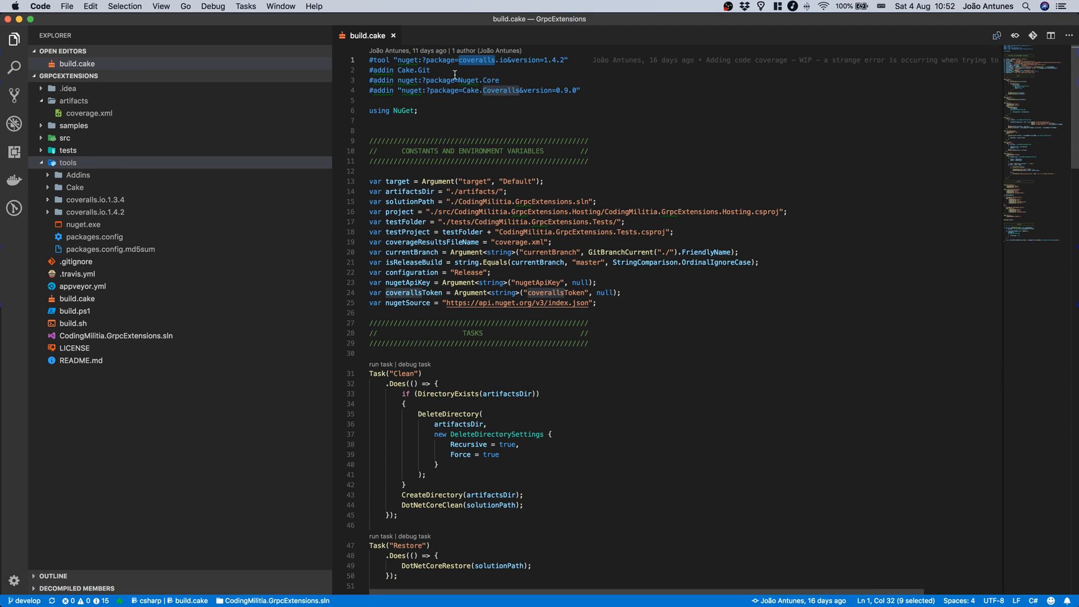
pyautogui.doubleClick(392, 70)
pyautogui.click(391, 80)
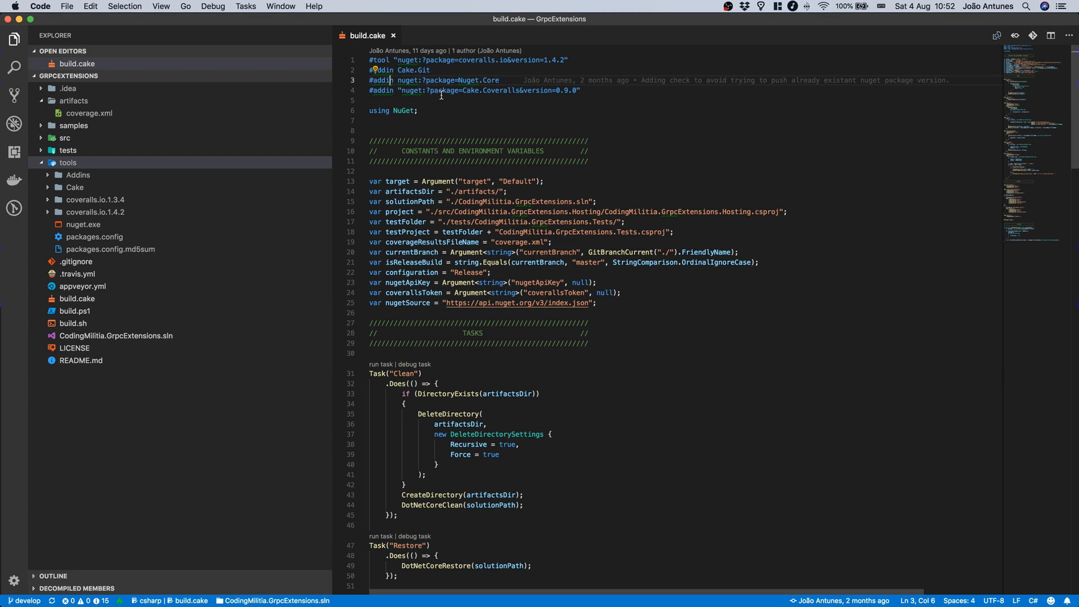
pyautogui.doubleClick(391, 90)
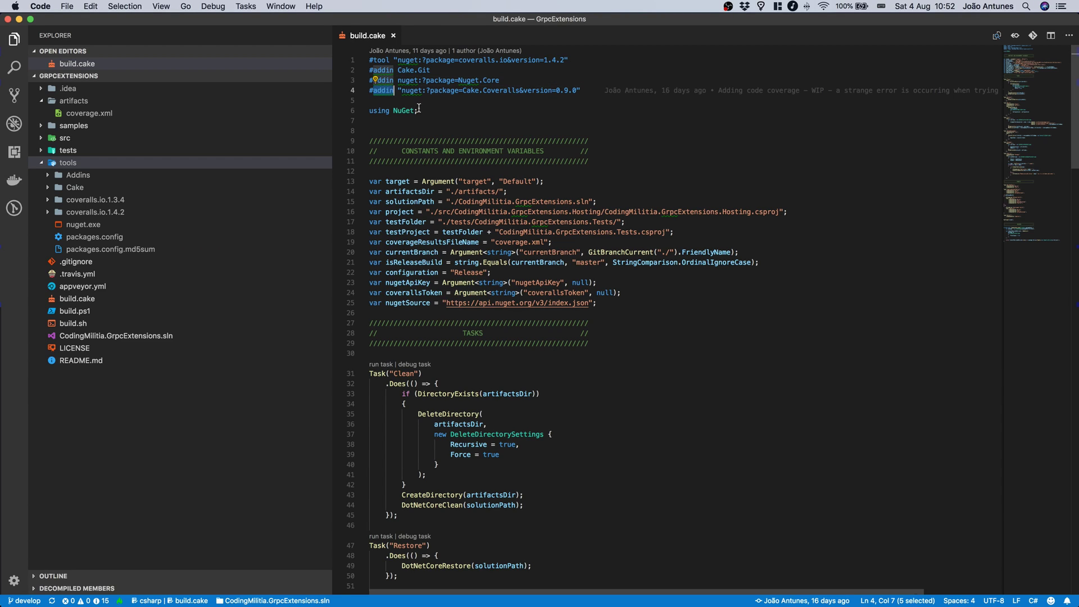
pyautogui.doubleClick(497, 90)
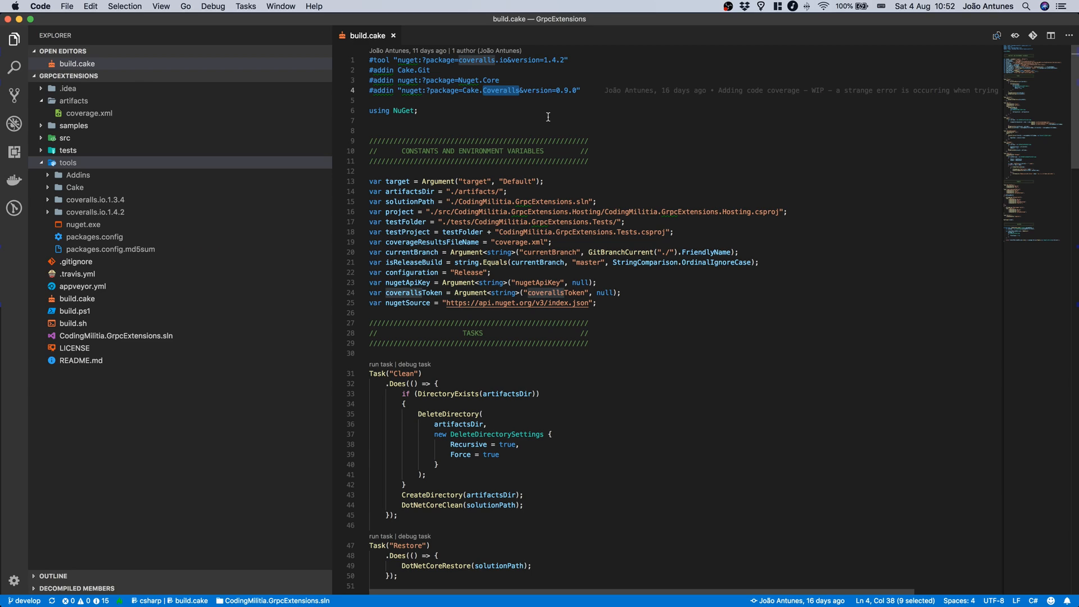
pyautogui.doubleClick(471, 90)
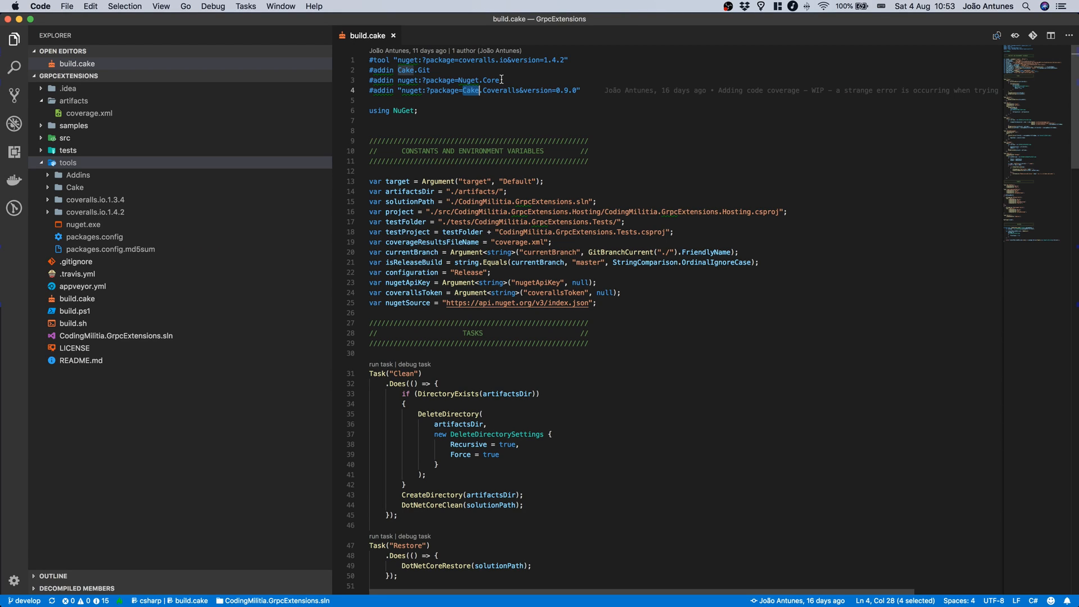
pyautogui.moveTo(418, 111); pyautogui.dragTo(369, 110)
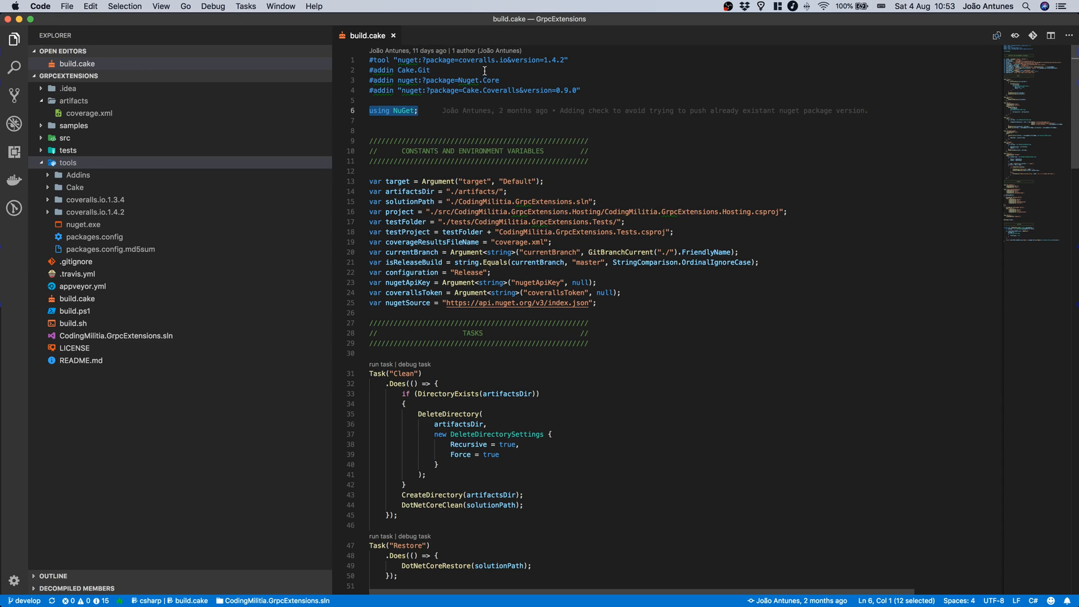
pyautogui.click(434, 71)
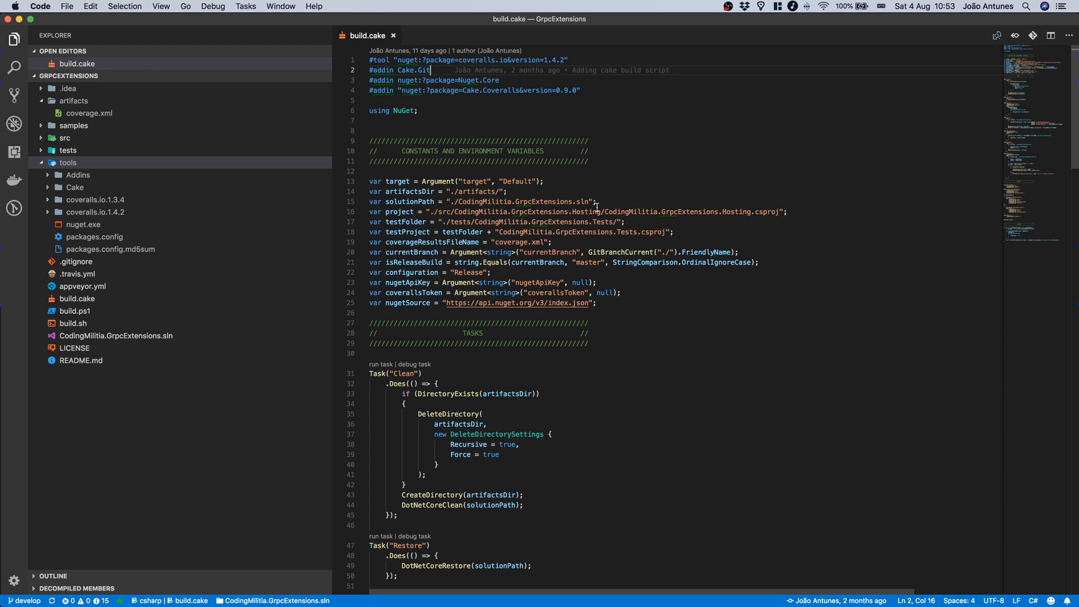
pyautogui.scroll(-2, 634, 240)
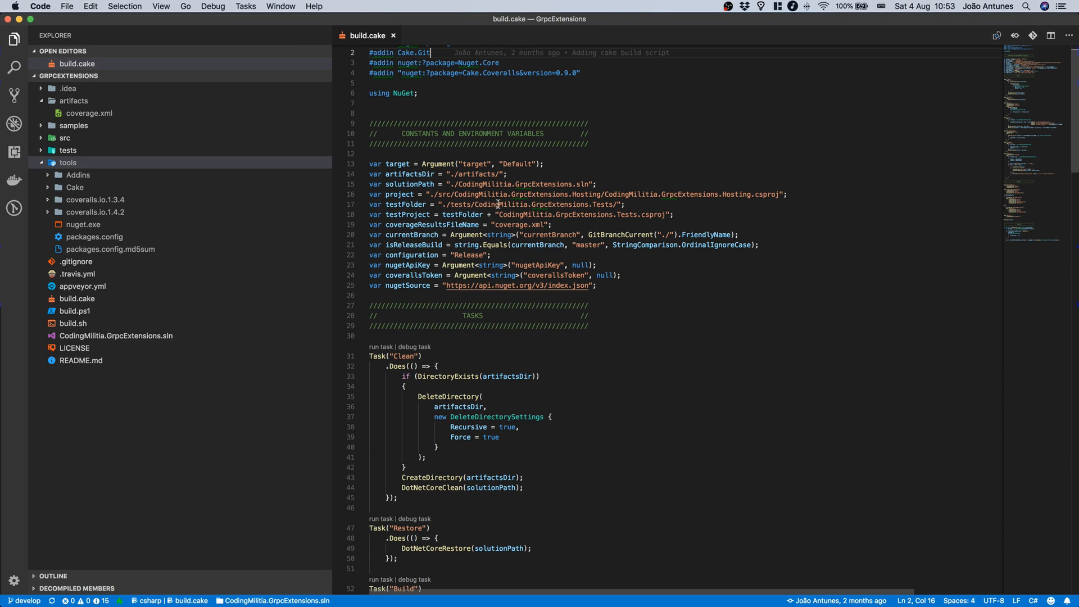
pyautogui.doubleClick(411, 184)
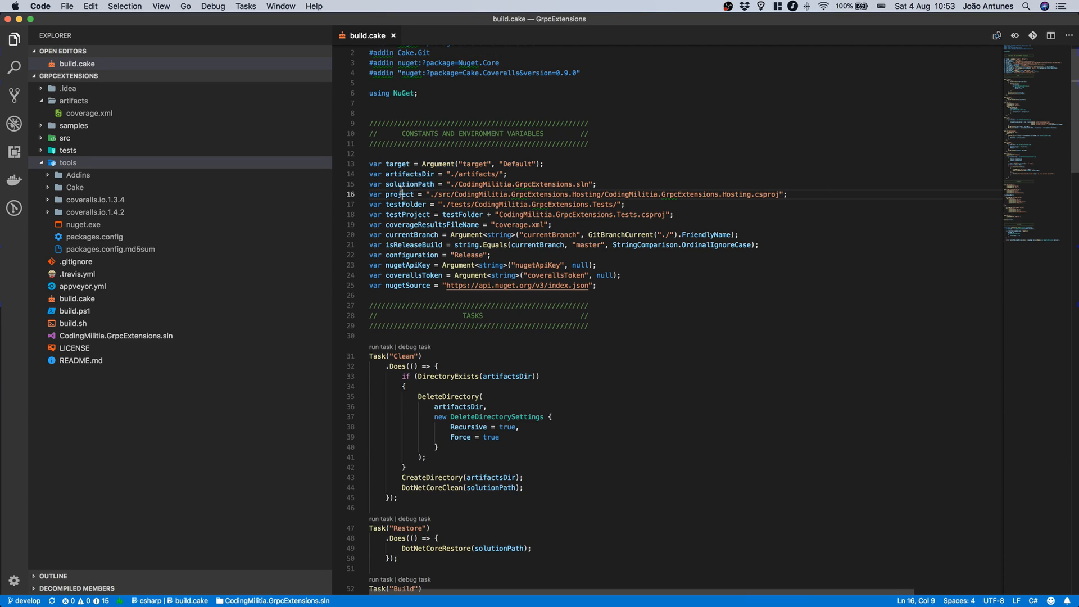
pyautogui.doubleClick(411, 204)
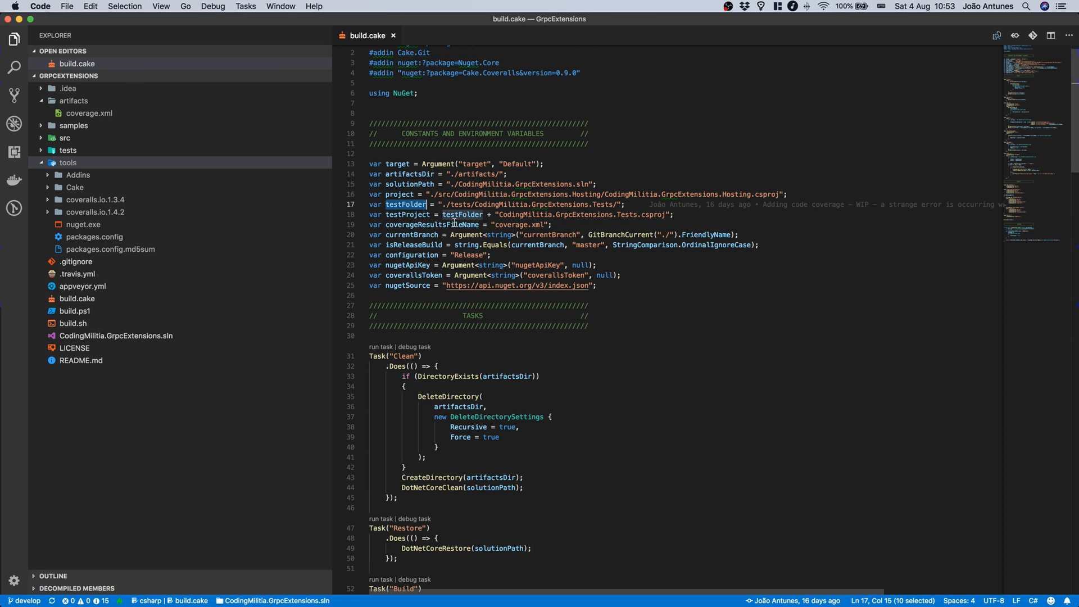
pyautogui.doubleClick(397, 164)
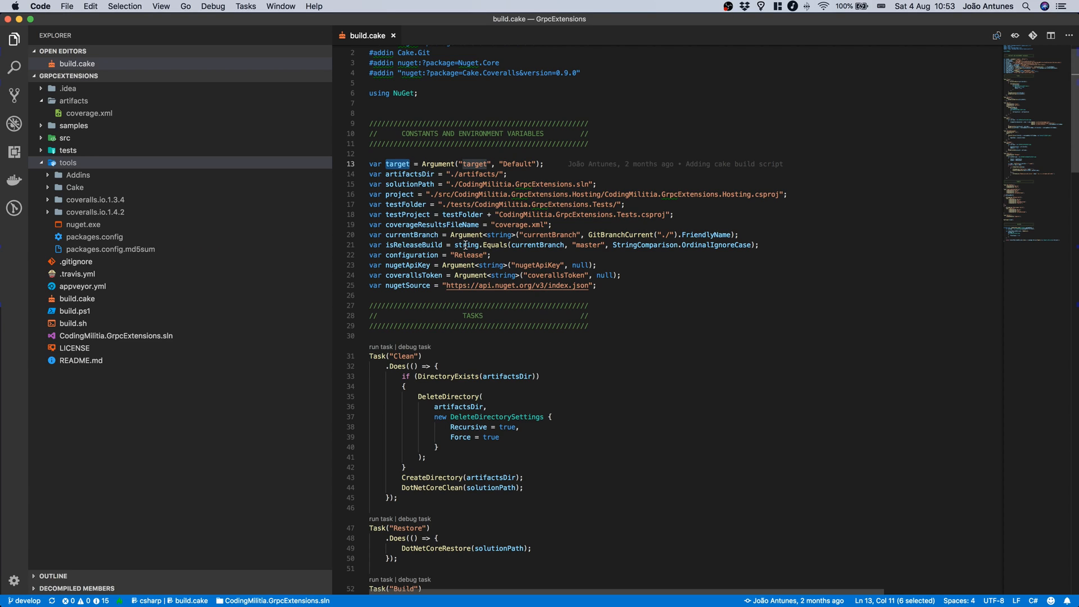
pyautogui.doubleClick(426, 264)
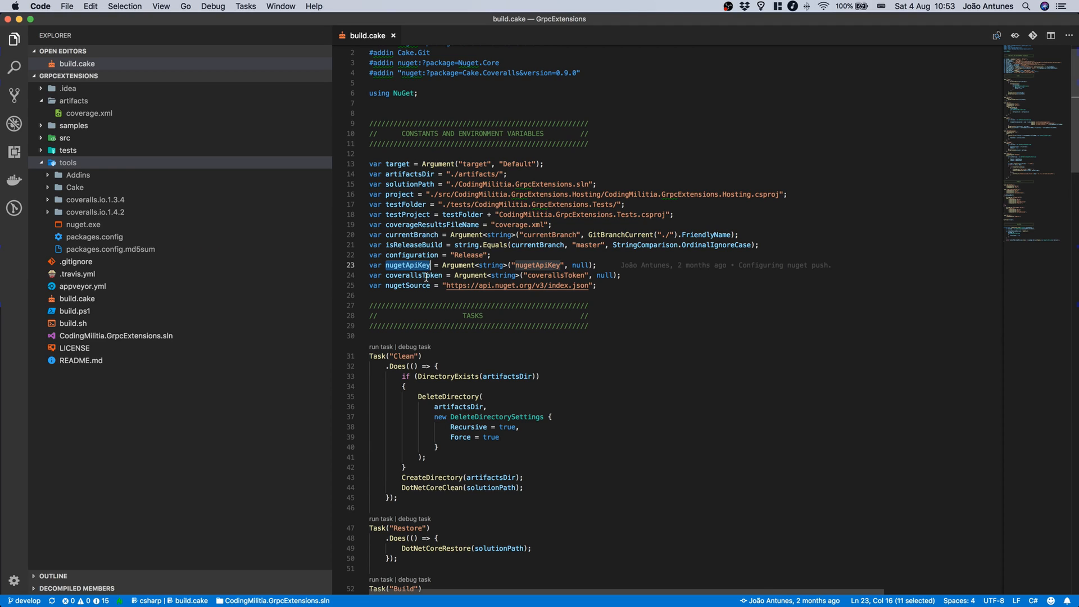
pyautogui.doubleClick(426, 274)
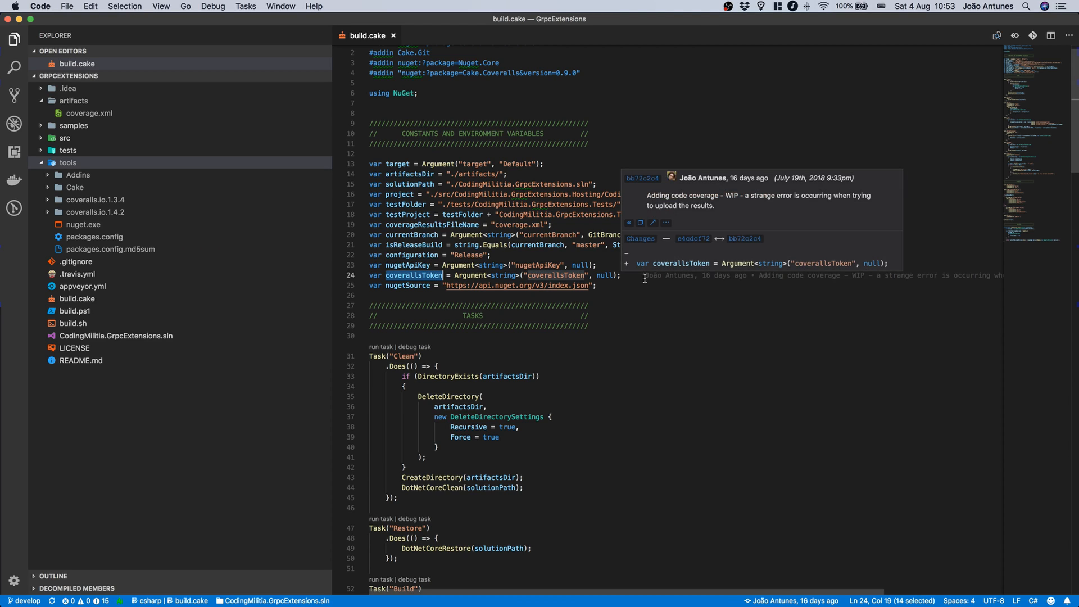
pyautogui.click(548, 265)
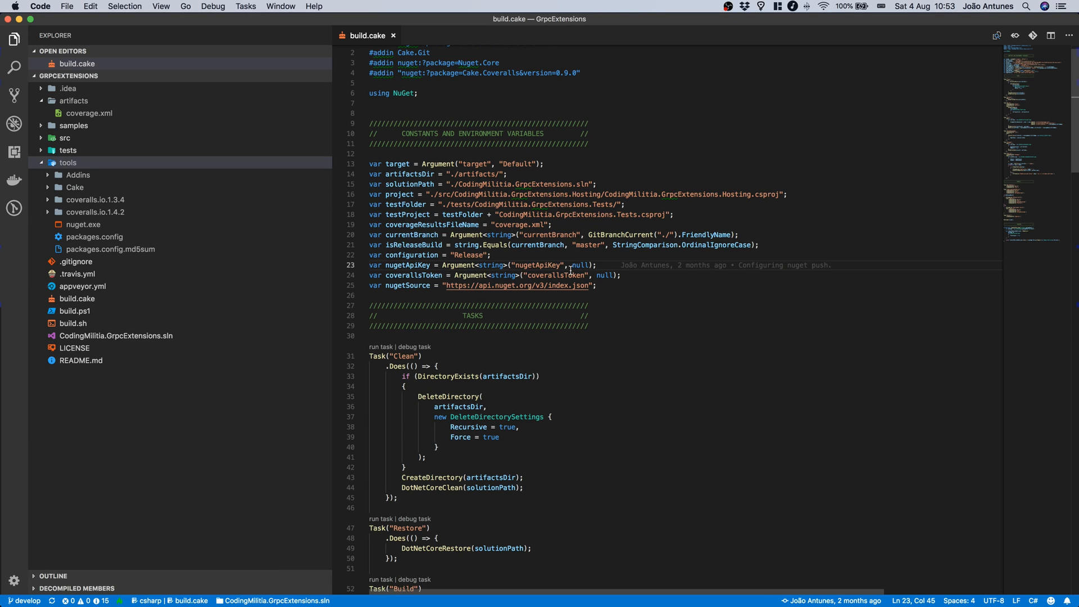
pyautogui.doubleClick(562, 275)
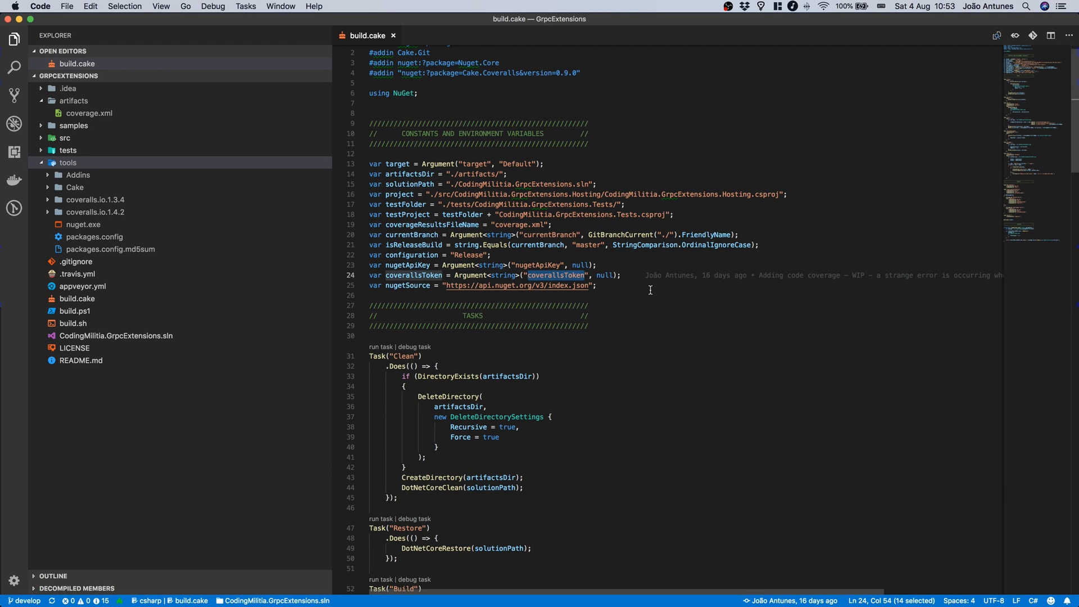
pyautogui.click(736, 487)
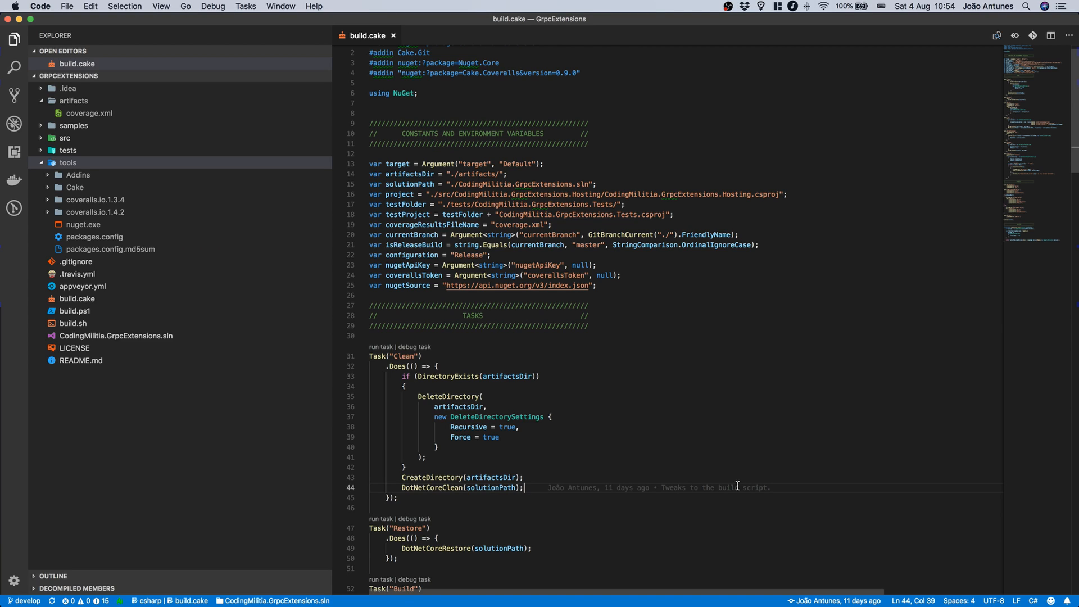
pyautogui.scroll(-3, 737, 485)
pyautogui.scroll(-2, 737, 485)
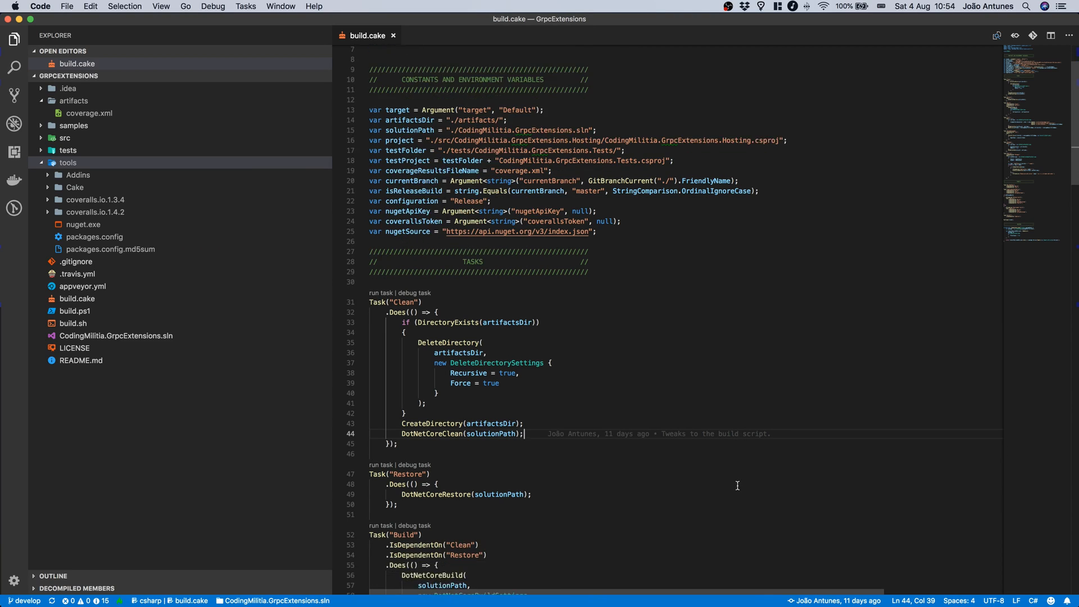
pyautogui.scroll(-5, 737, 485)
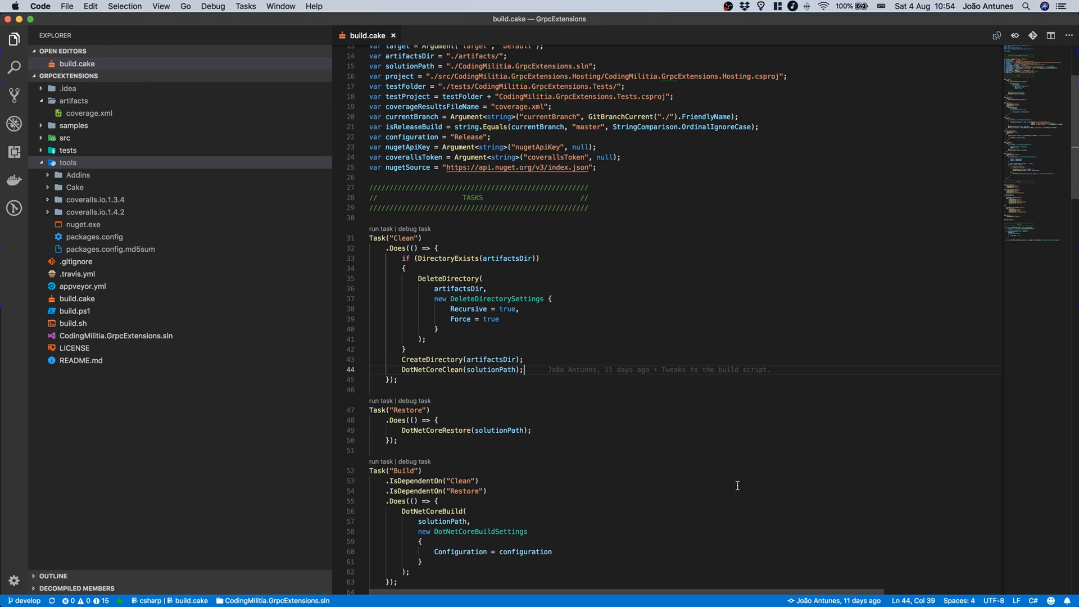
pyautogui.scroll(-1, 737, 486)
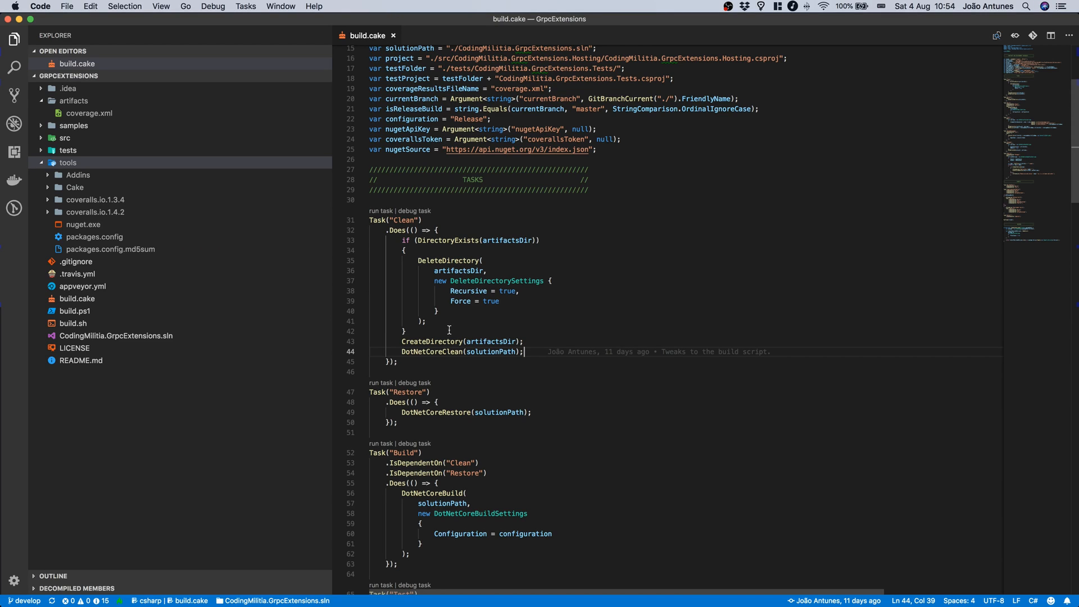
pyautogui.scroll(-1, 615, 361)
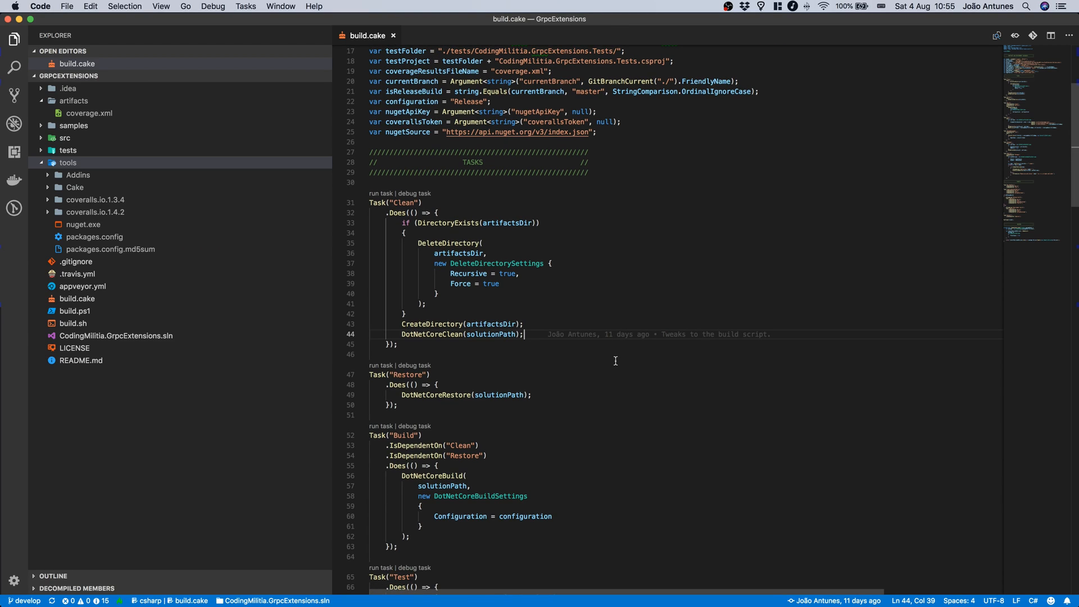
pyautogui.scroll(-1, 615, 361)
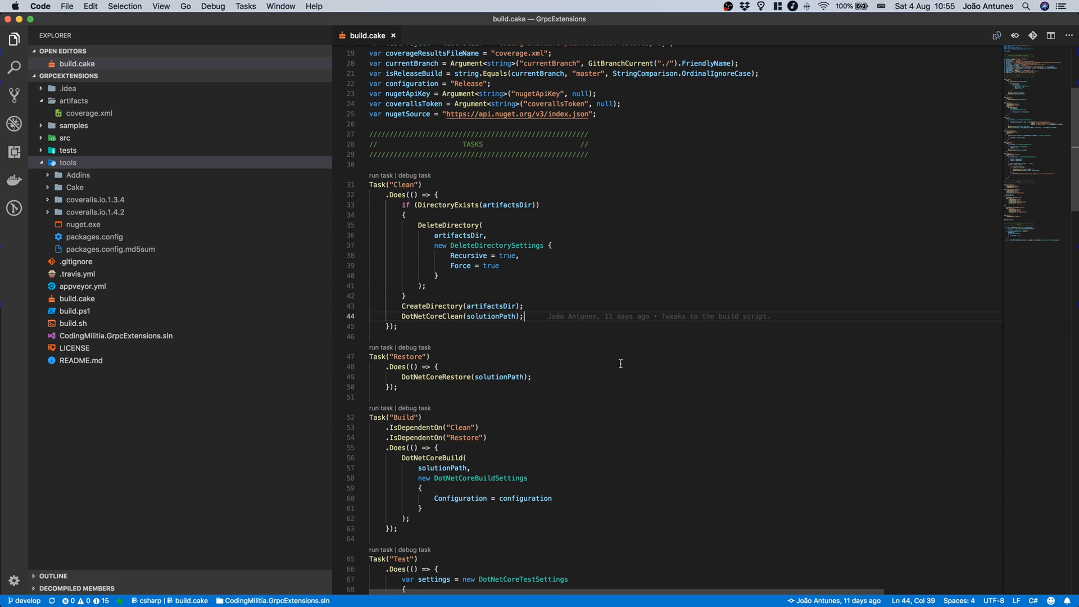
pyautogui.scroll(-1, 603, 367)
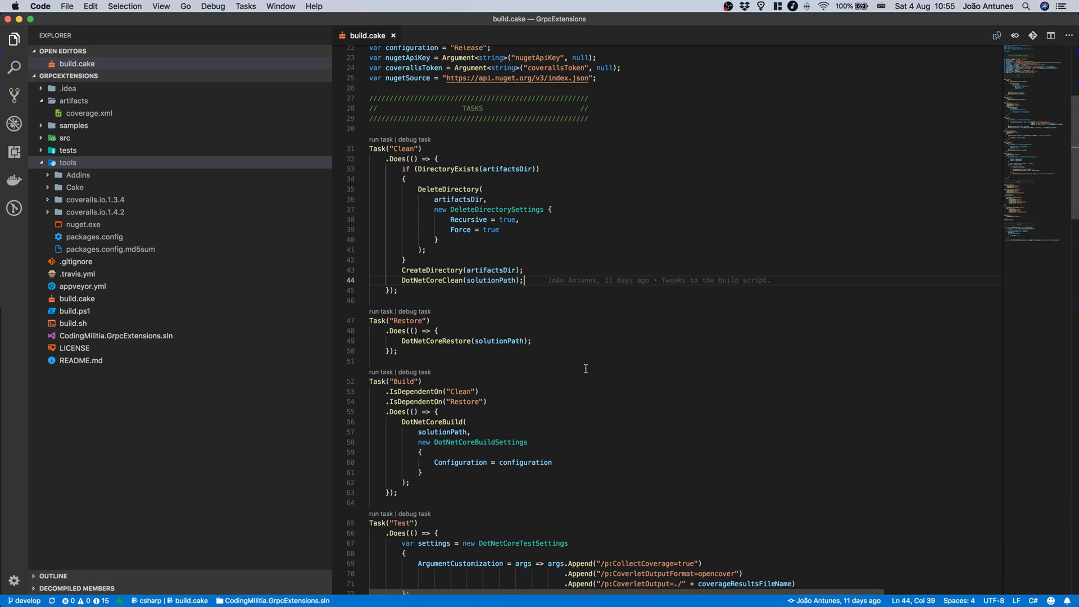
pyautogui.scroll(-2, 585, 368)
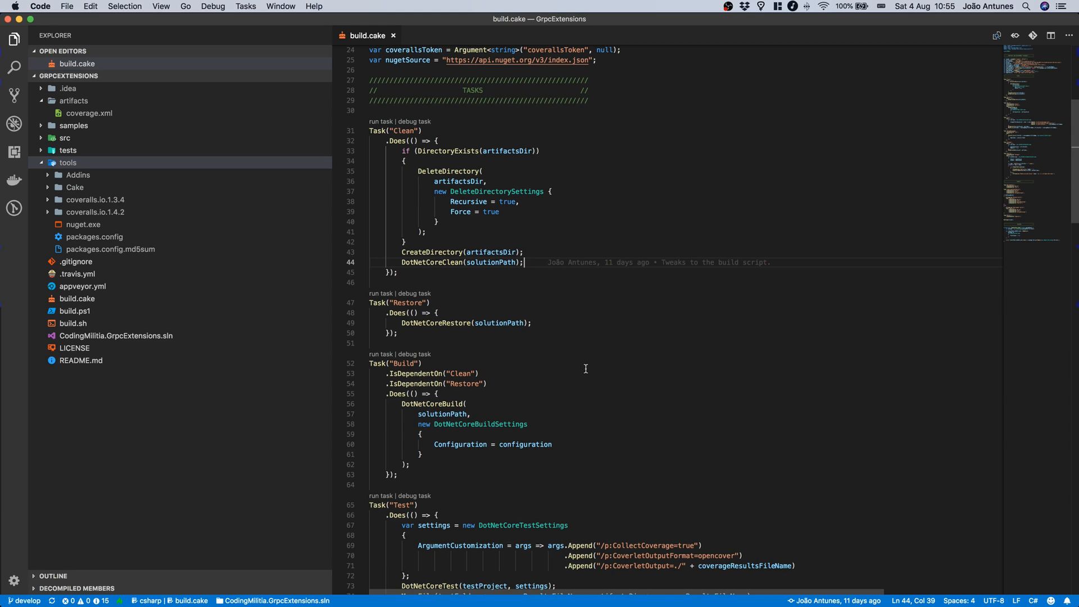
pyautogui.scroll(-1, 585, 369)
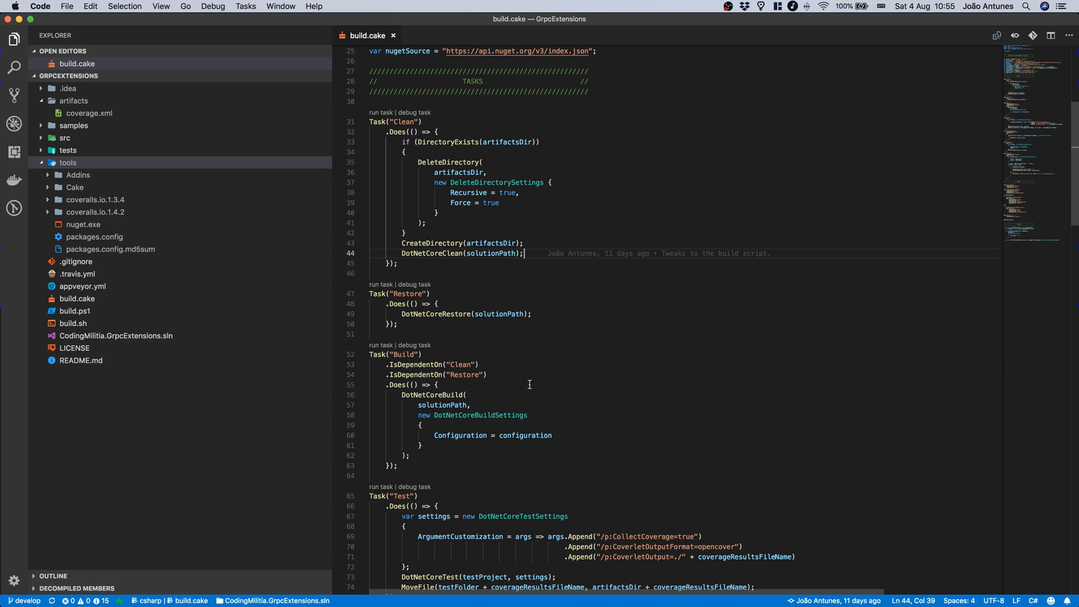
pyautogui.scroll(-2, 523, 386)
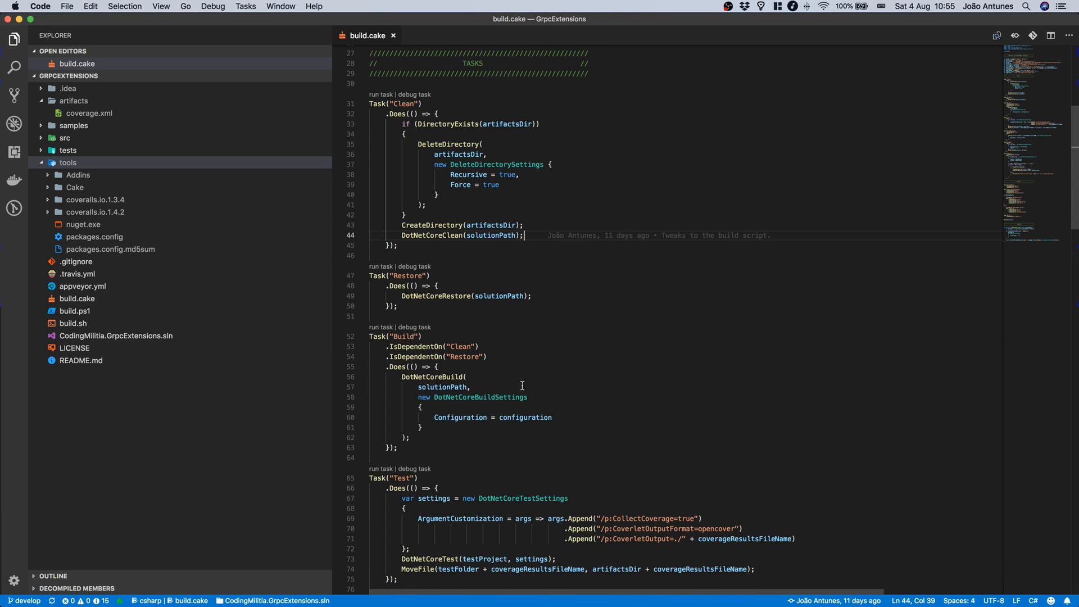
pyautogui.click(496, 356)
pyautogui.moveTo(497, 355); pyautogui.dragTo(425, 357)
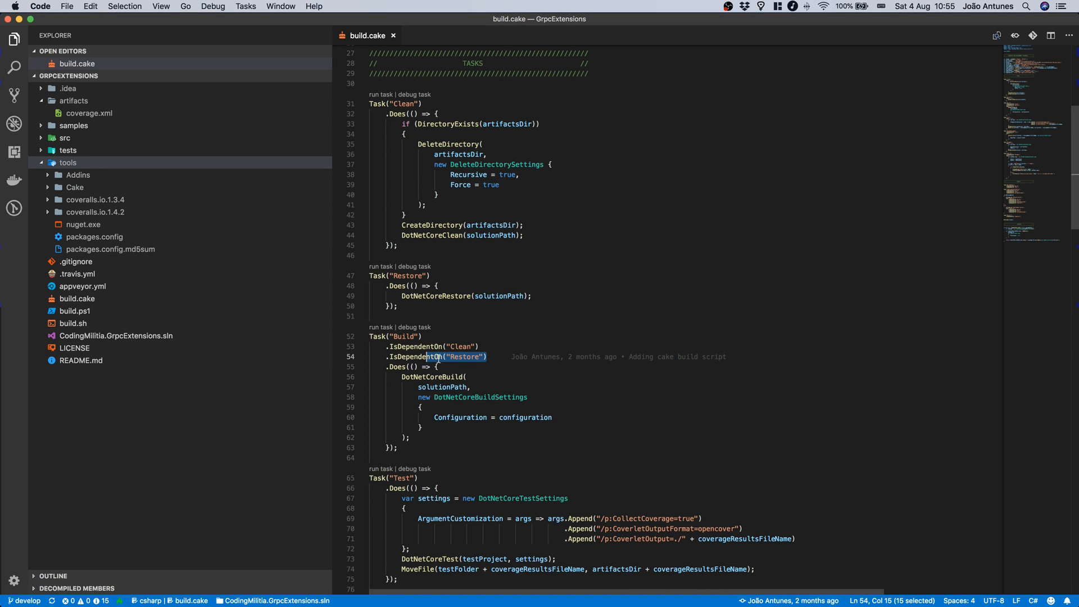
pyautogui.scroll(-5, 438, 364)
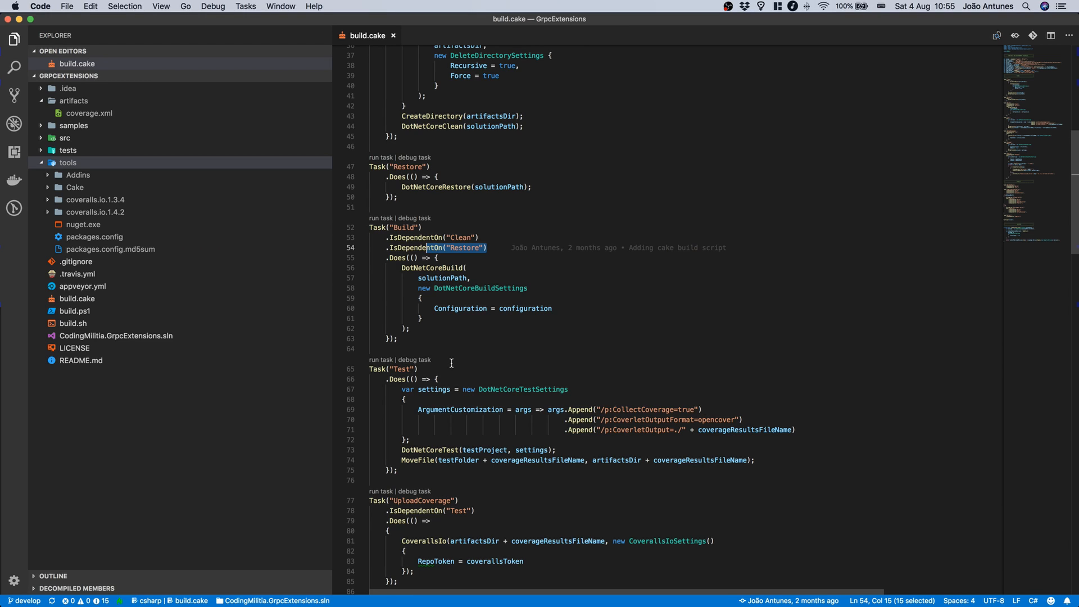
pyautogui.click(516, 390)
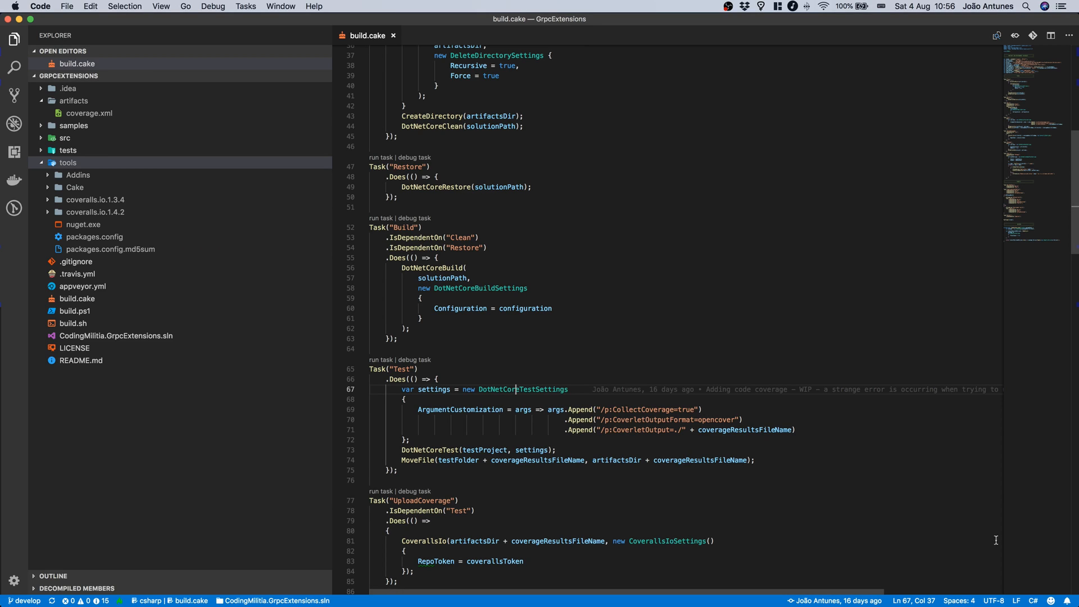
pyautogui.doubleClick(447, 453)
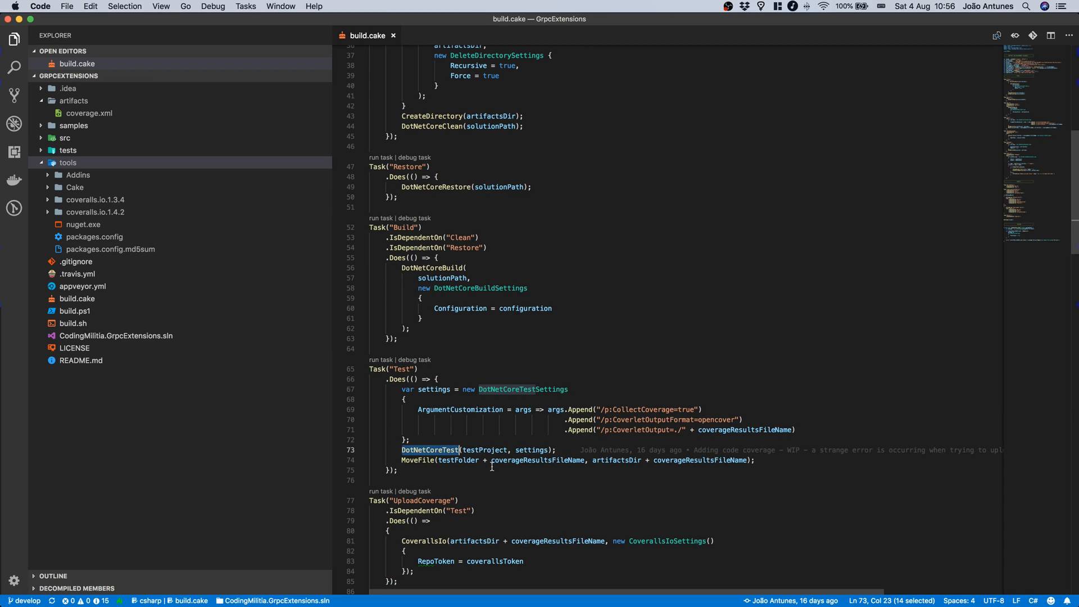
pyautogui.doubleClick(527, 390)
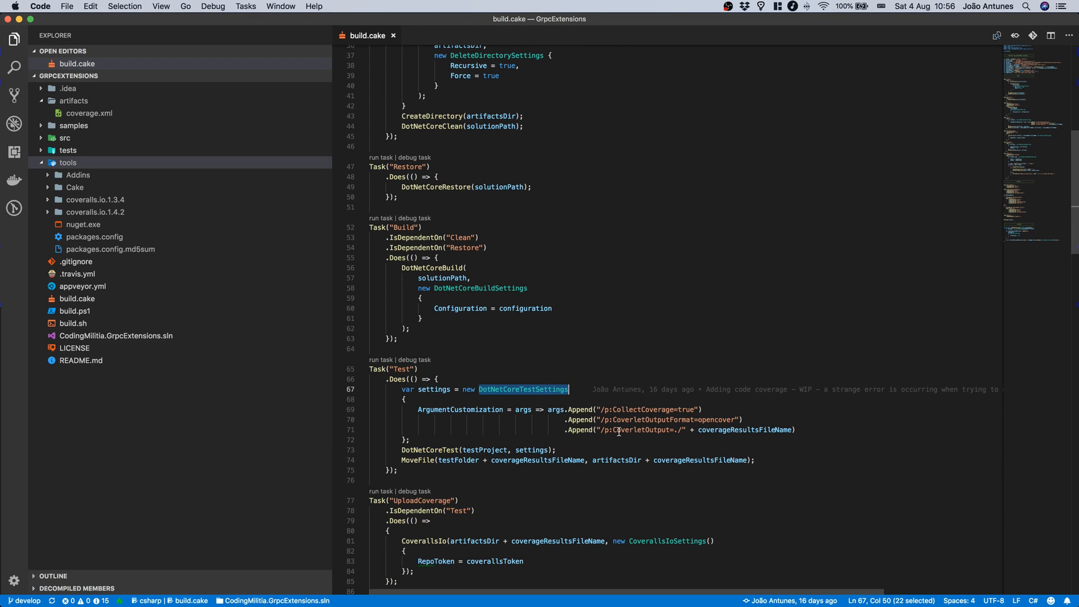
pyautogui.doubleClick(643, 410)
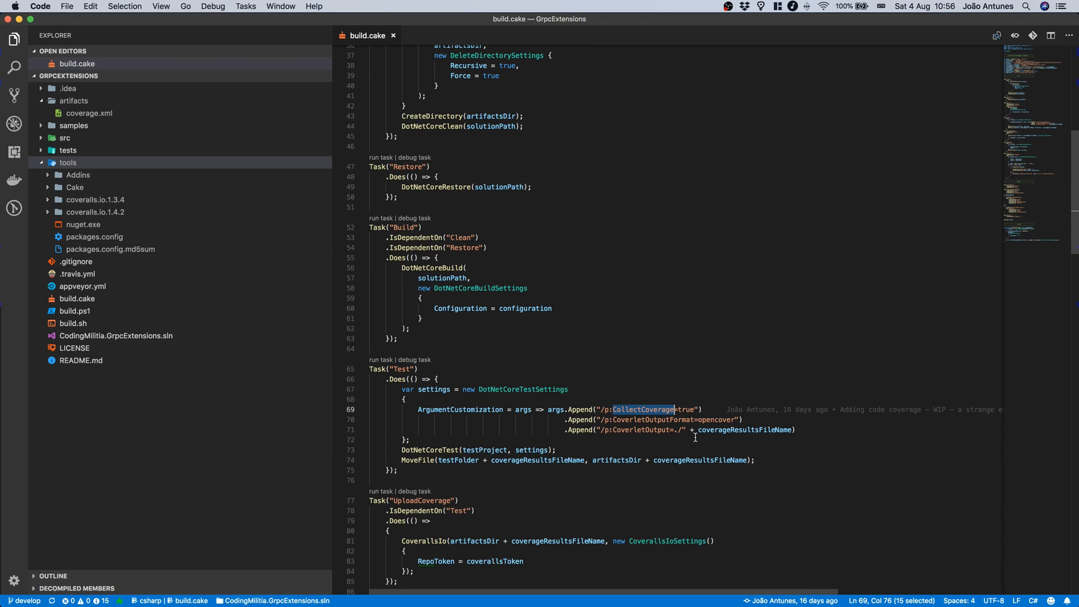
pyautogui.doubleClick(647, 419)
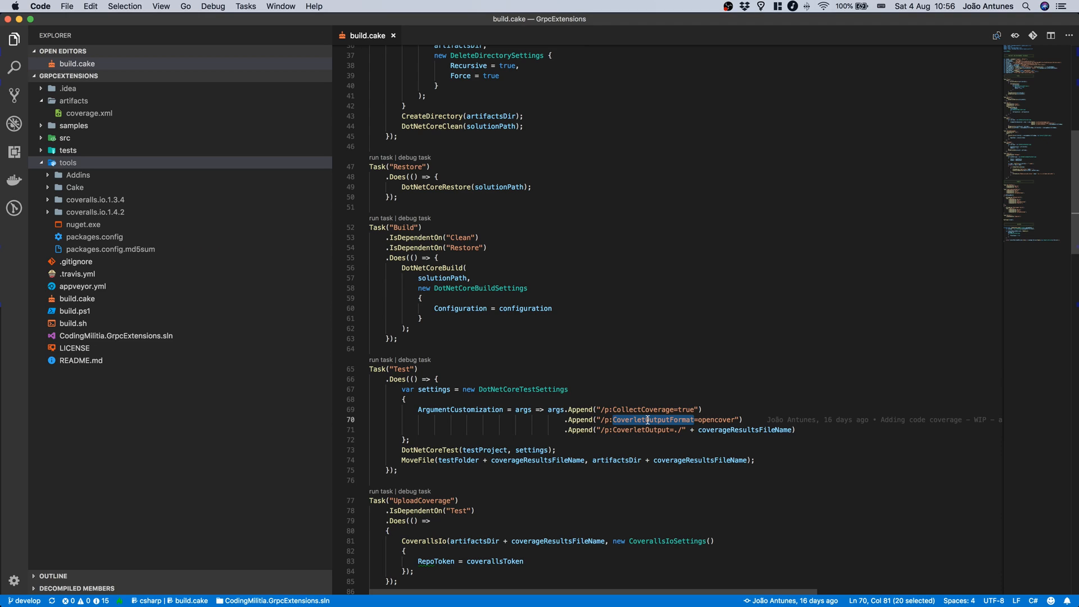
pyautogui.doubleClick(654, 428)
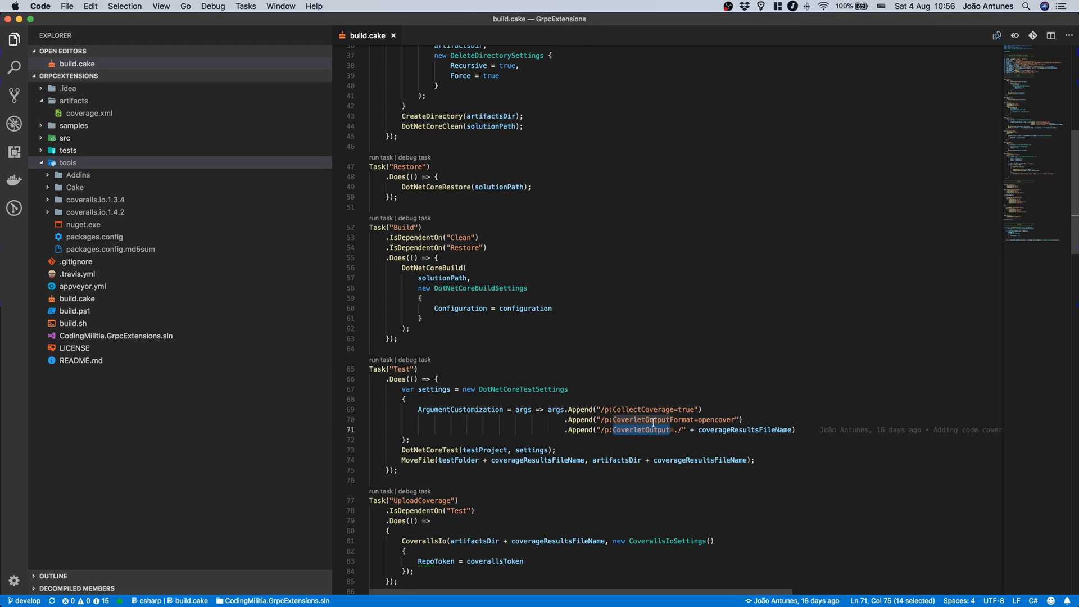
pyautogui.doubleClick(653, 420)
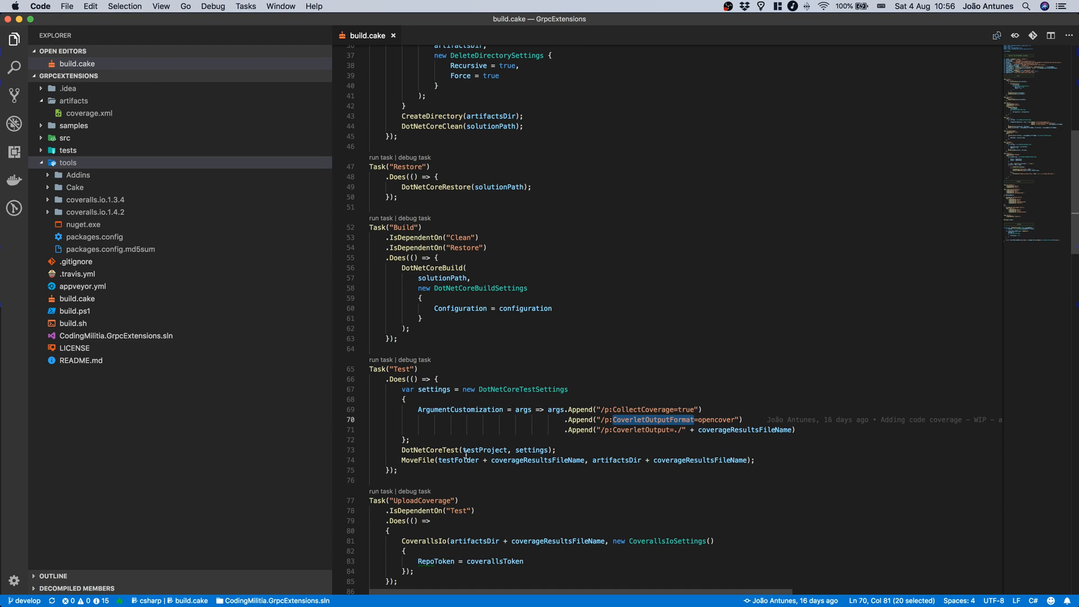
pyautogui.doubleClick(436, 460)
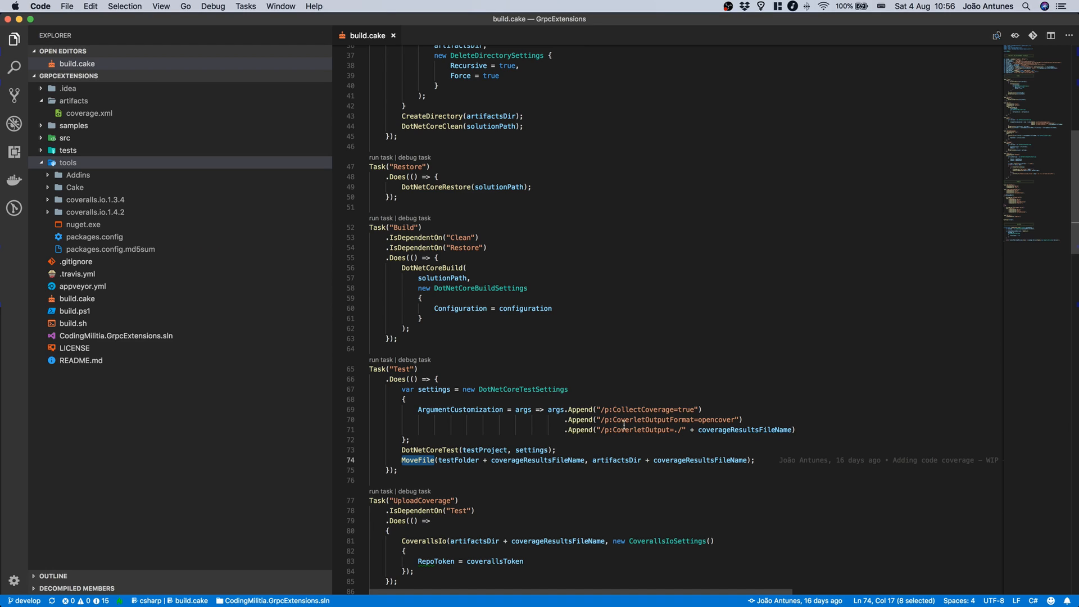
pyautogui.scroll(-1, 623, 426)
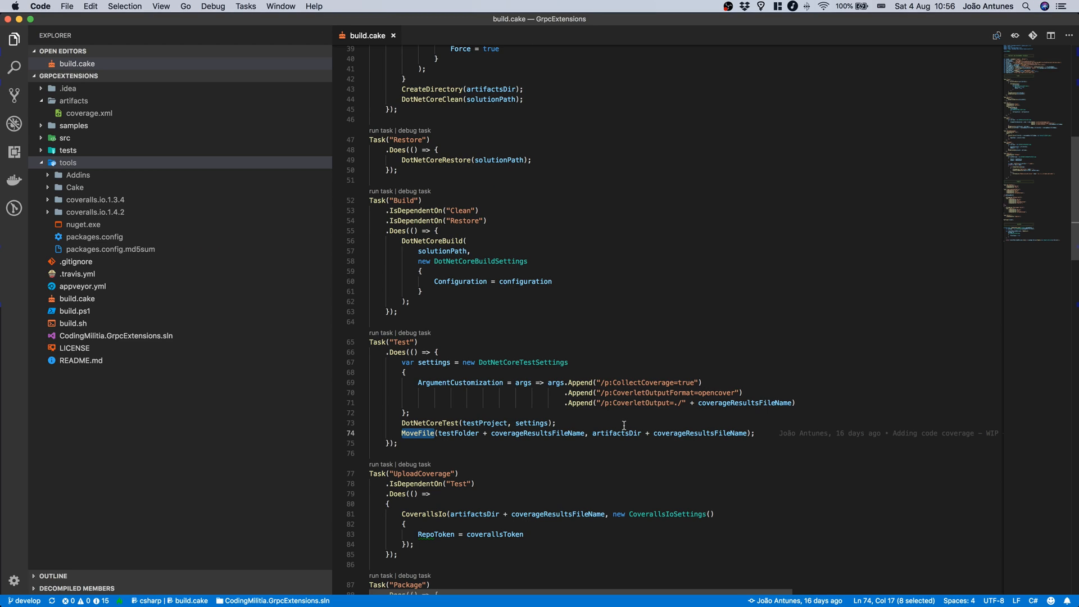
pyautogui.scroll(-1, 624, 426)
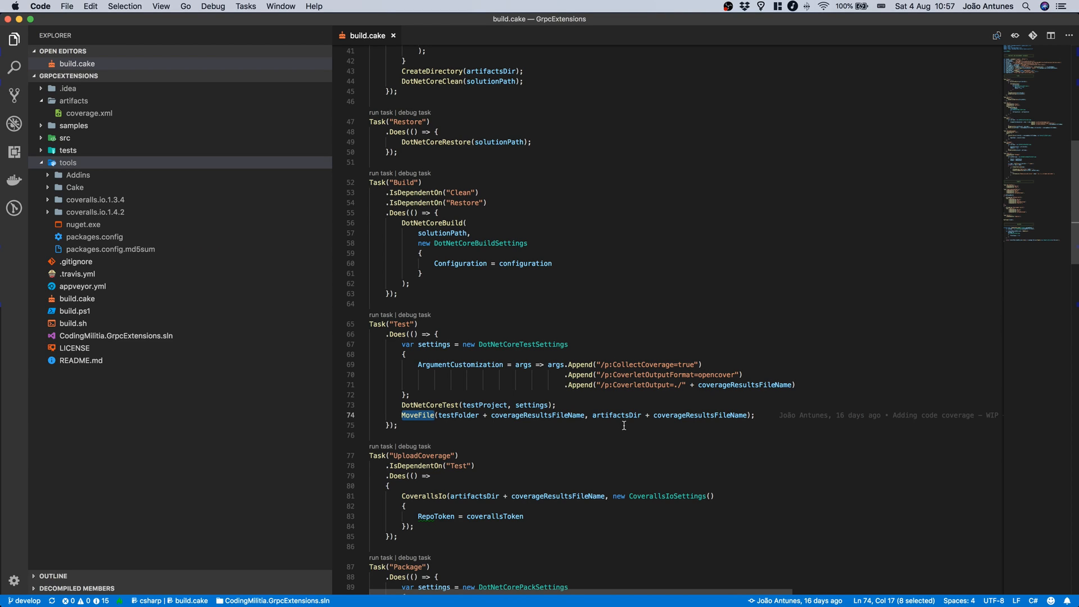
pyautogui.scroll(-1, 624, 426)
pyautogui.scroll(-2, 624, 426)
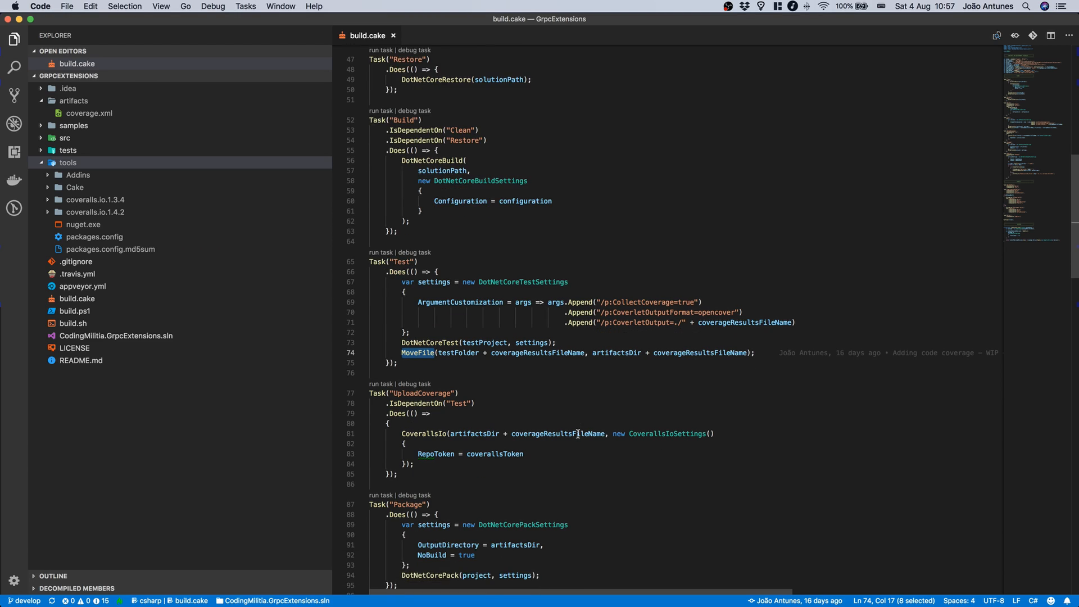
pyautogui.scroll(-2, 506, 396)
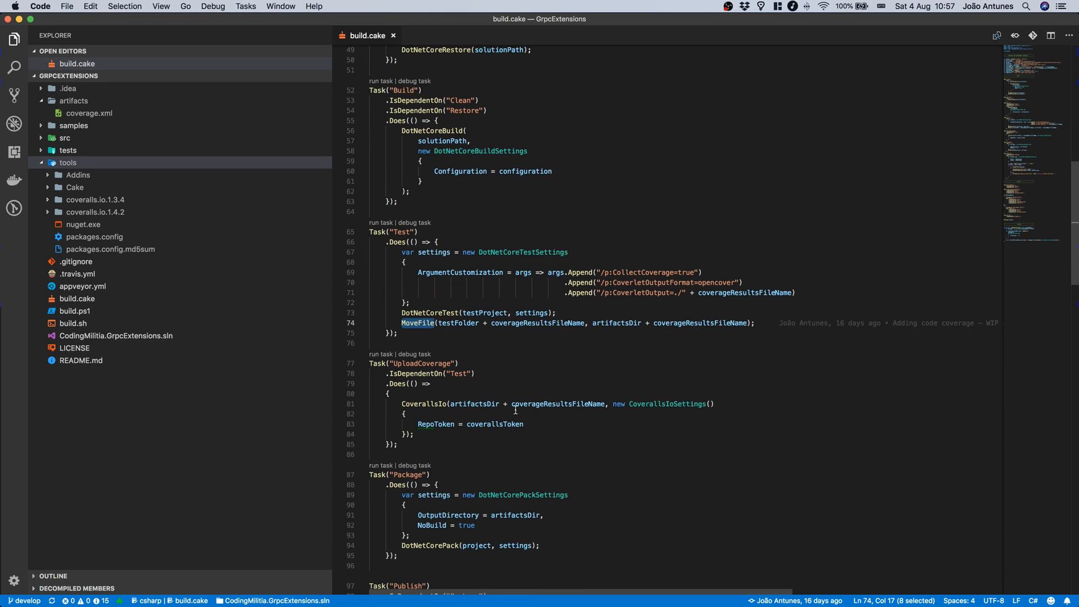
pyautogui.click(457, 344)
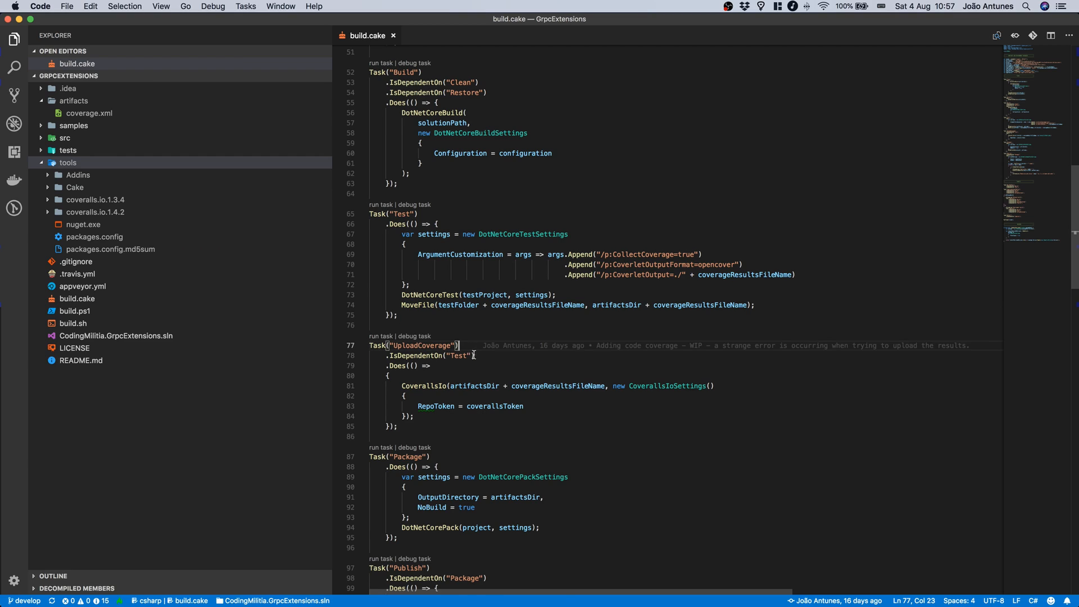
pyautogui.scroll(-2, 468, 336)
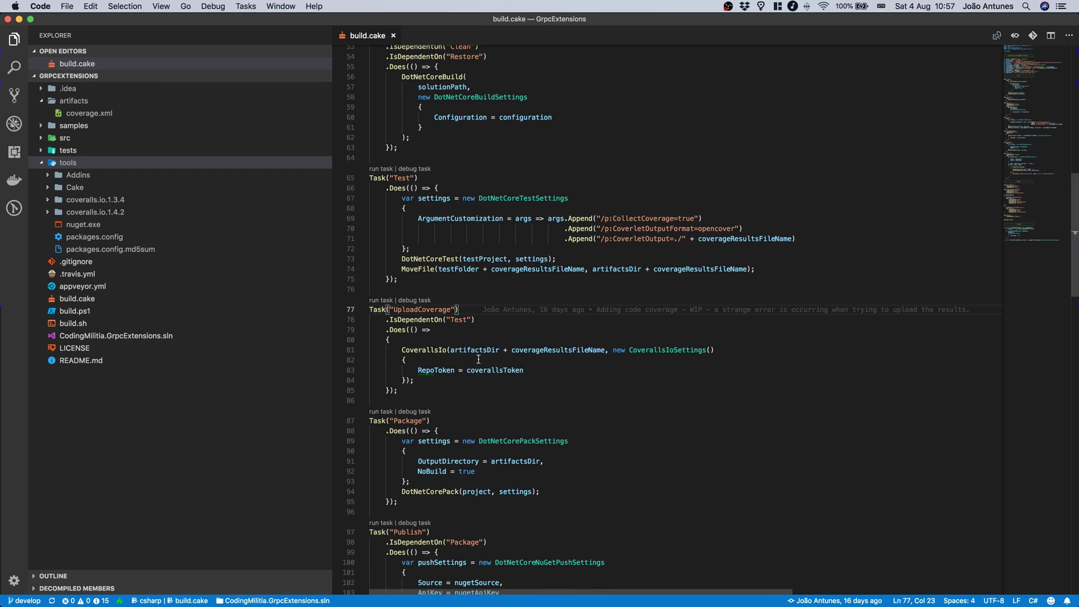
pyautogui.doubleClick(459, 320)
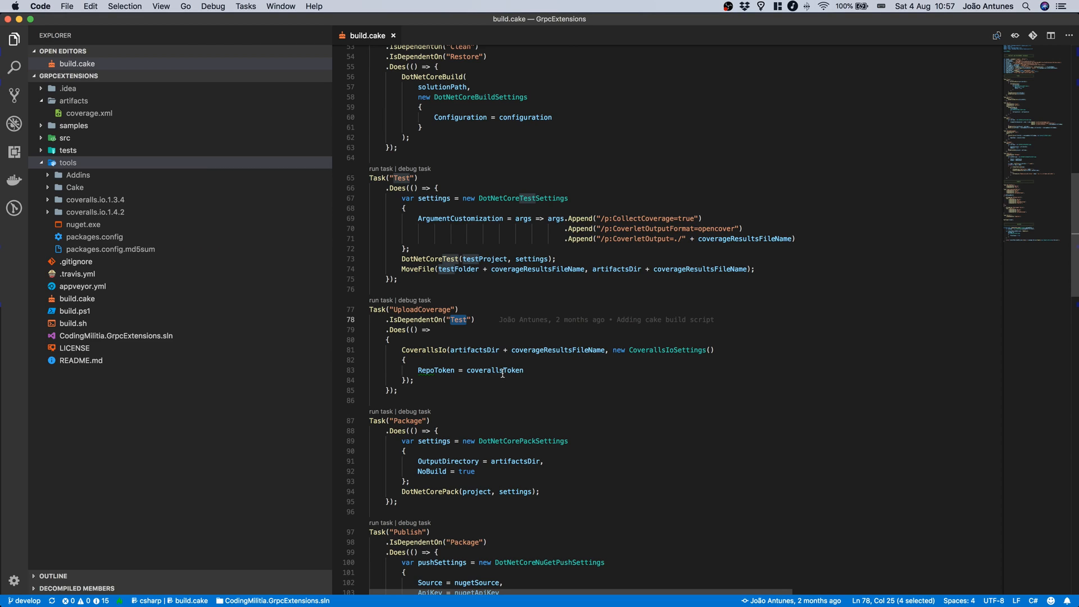
pyautogui.doubleClick(475, 349)
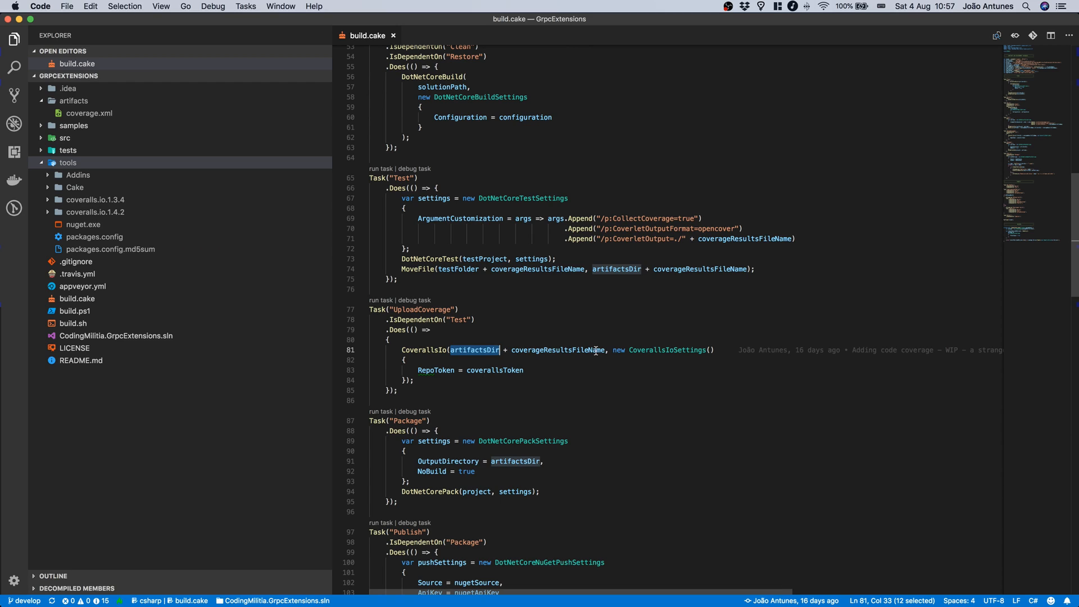
pyautogui.scroll(1, 563, 354)
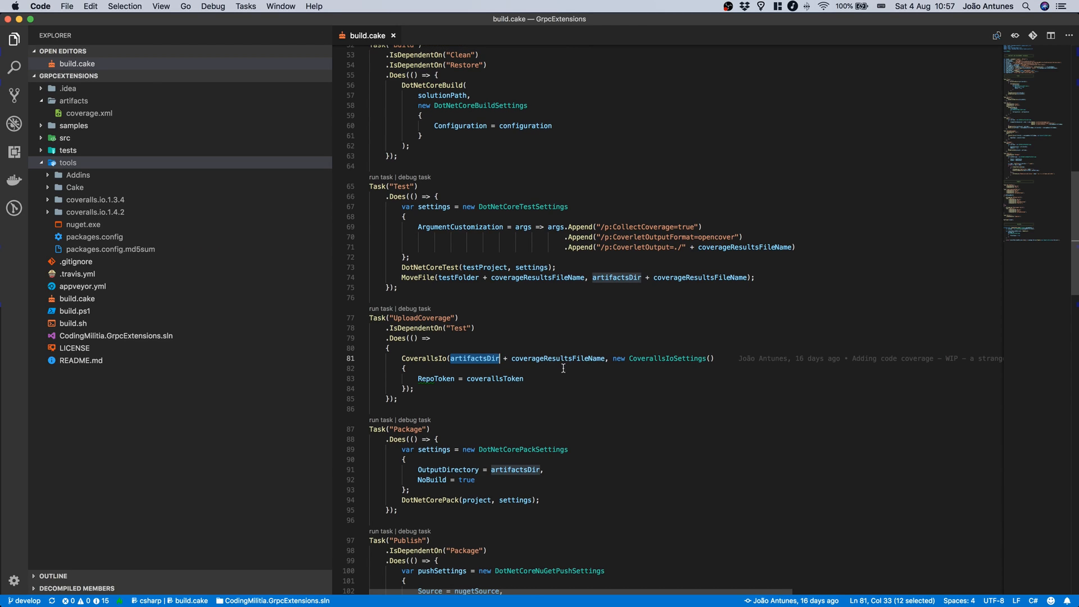
pyautogui.click(441, 379)
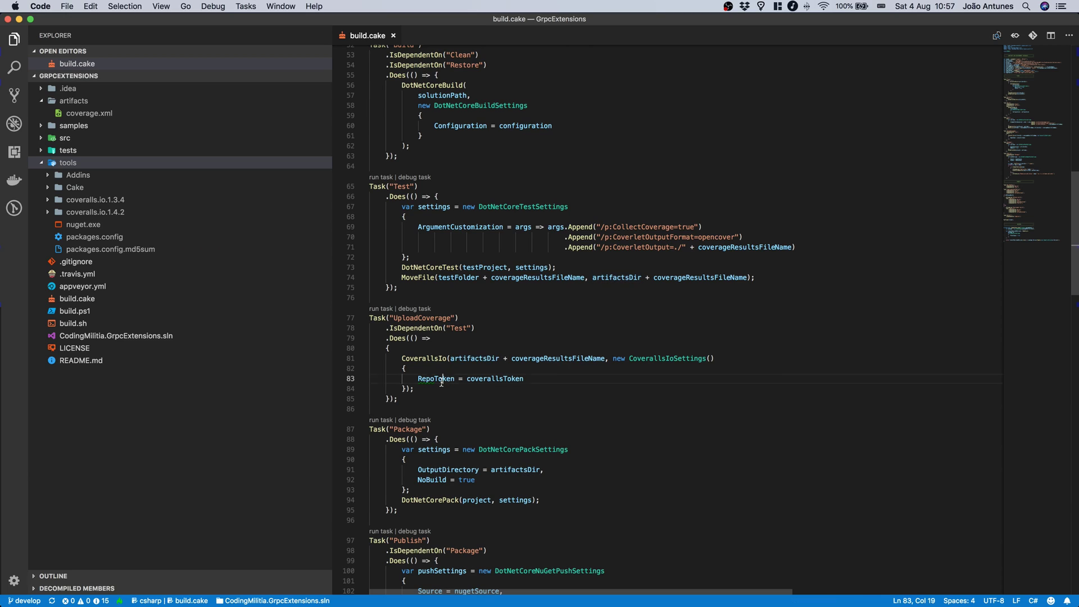
pyautogui.doubleClick(497, 378)
pyautogui.click(624, 451)
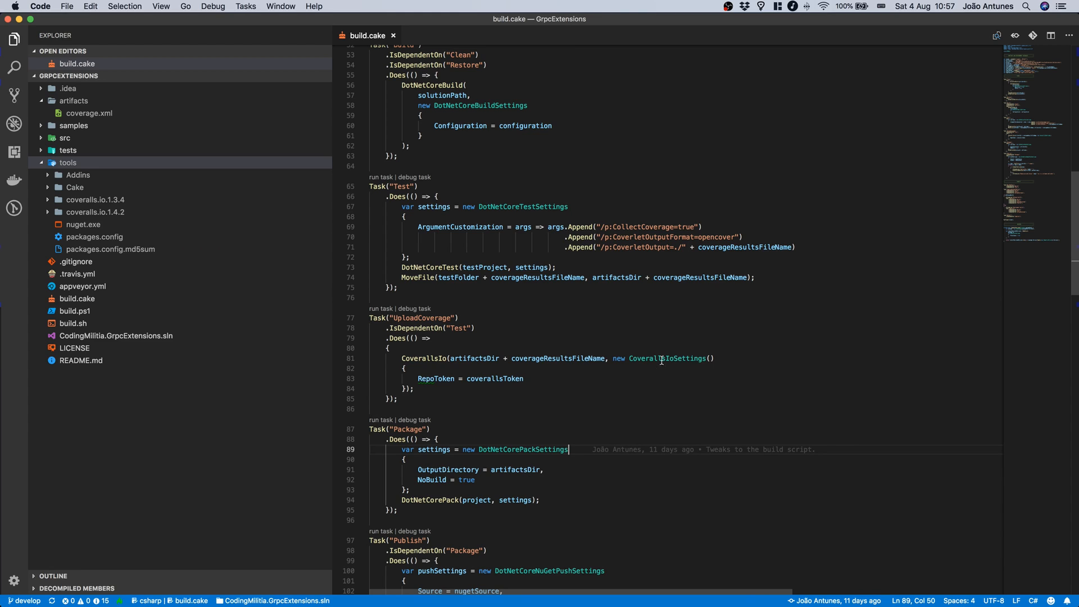
pyautogui.scroll(-1, 623, 396)
pyautogui.scroll(-1, 623, 395)
pyautogui.scroll(-1, 623, 395)
pyautogui.scroll(-1, 623, 396)
pyautogui.scroll(-4, 623, 396)
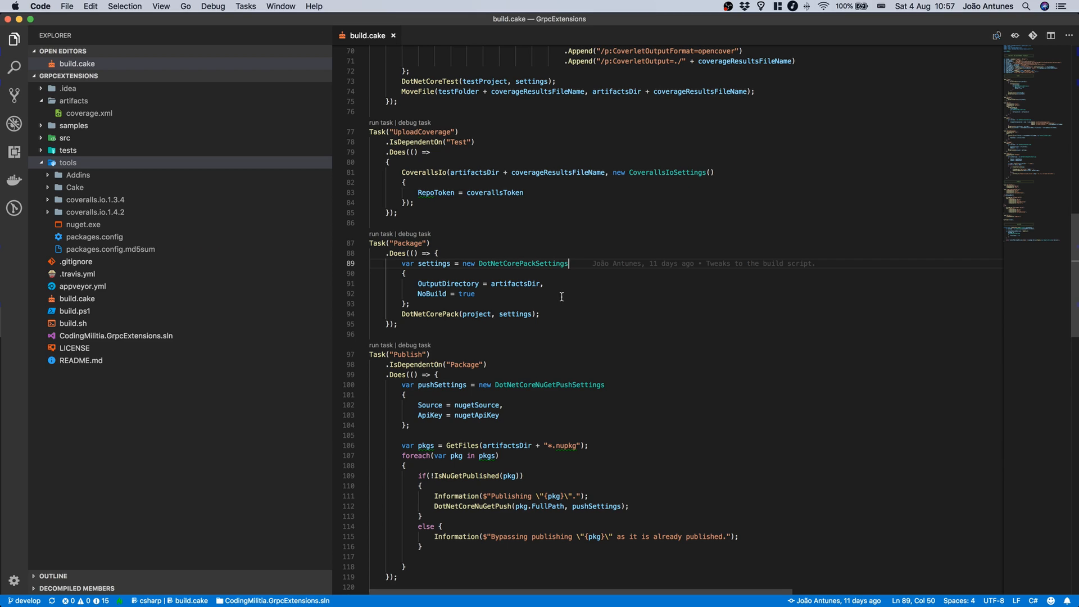
pyautogui.doubleClick(426, 314)
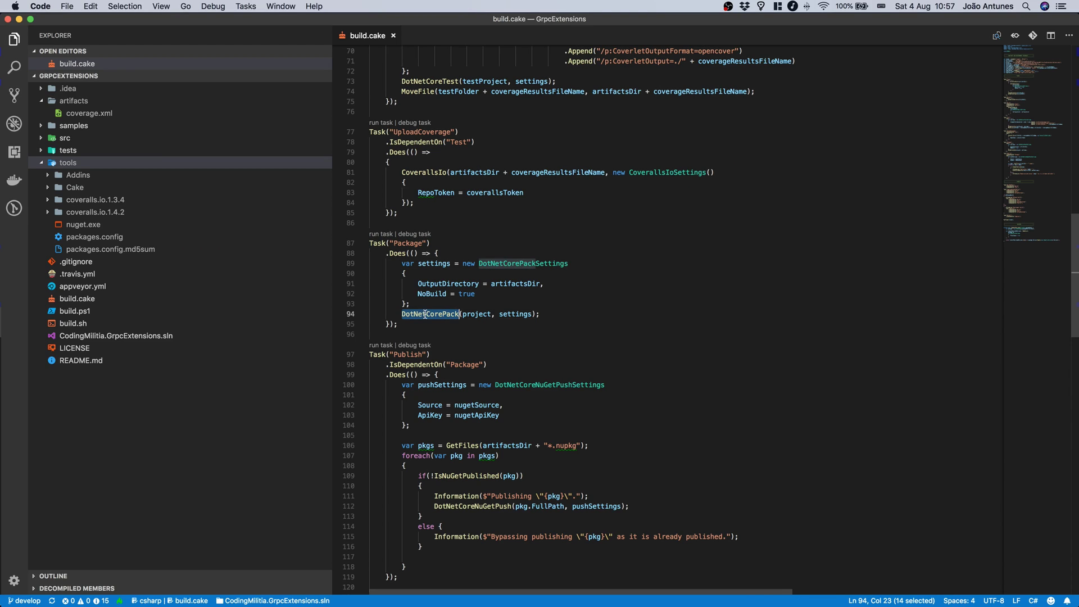
pyautogui.doubleClick(476, 314)
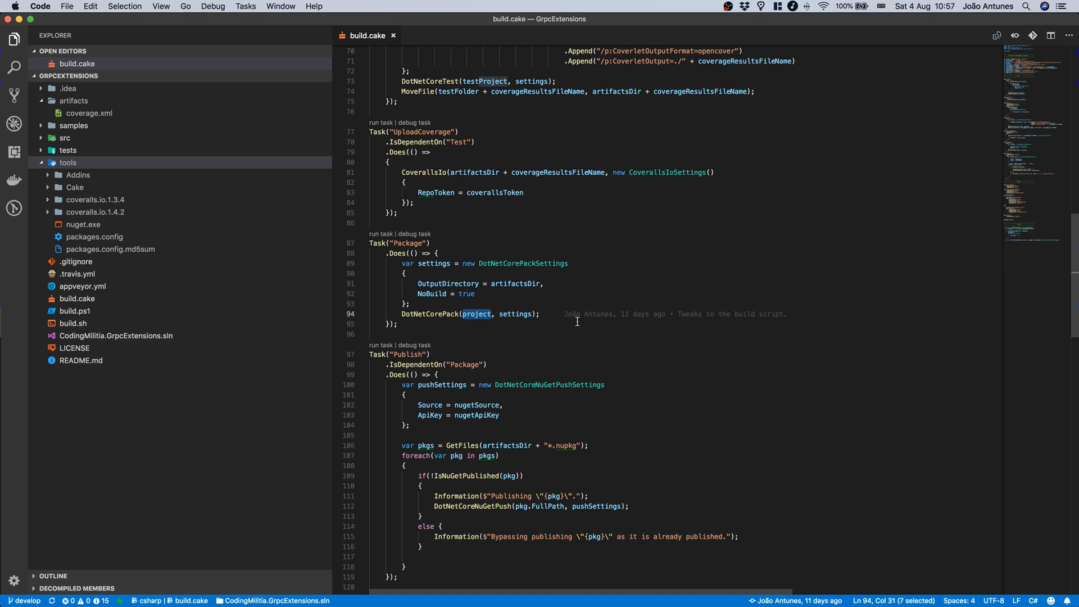
pyautogui.doubleClick(515, 284)
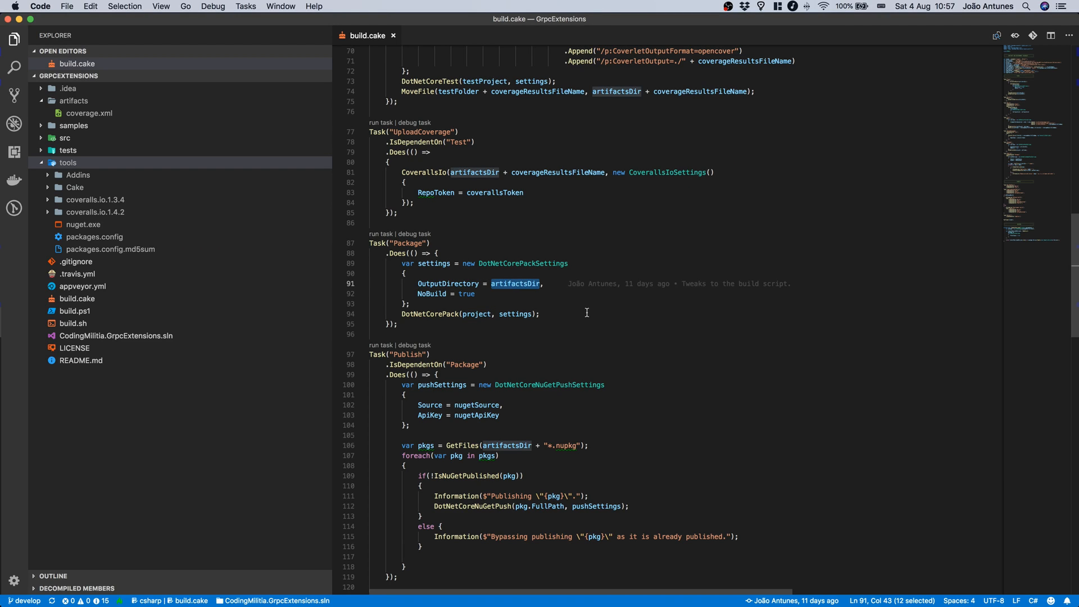
pyautogui.scroll(-2, 586, 313)
pyautogui.scroll(-2, 586, 313)
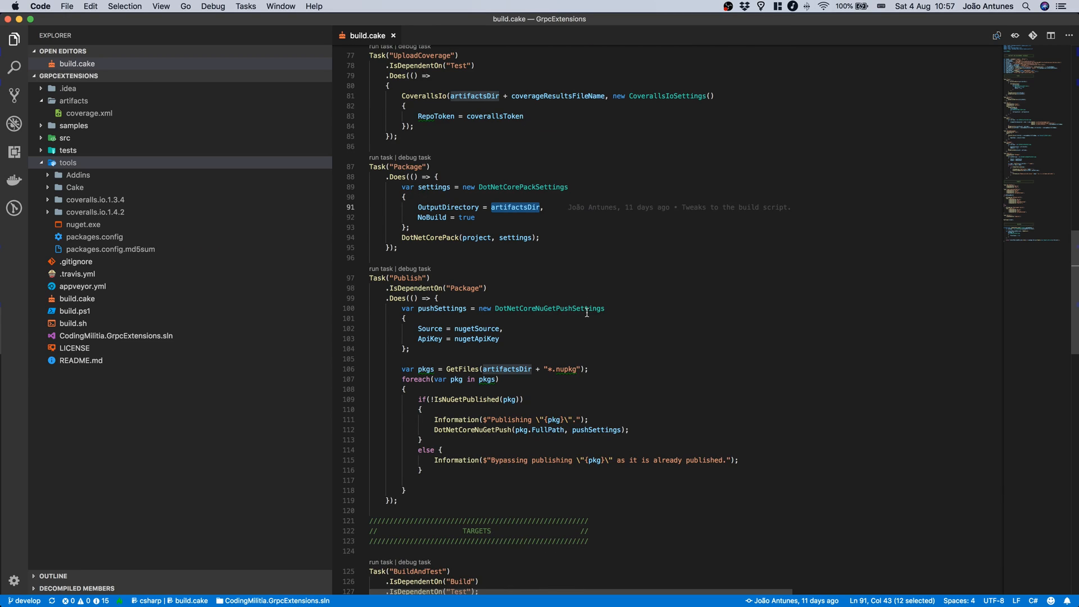
pyautogui.scroll(-1, 587, 312)
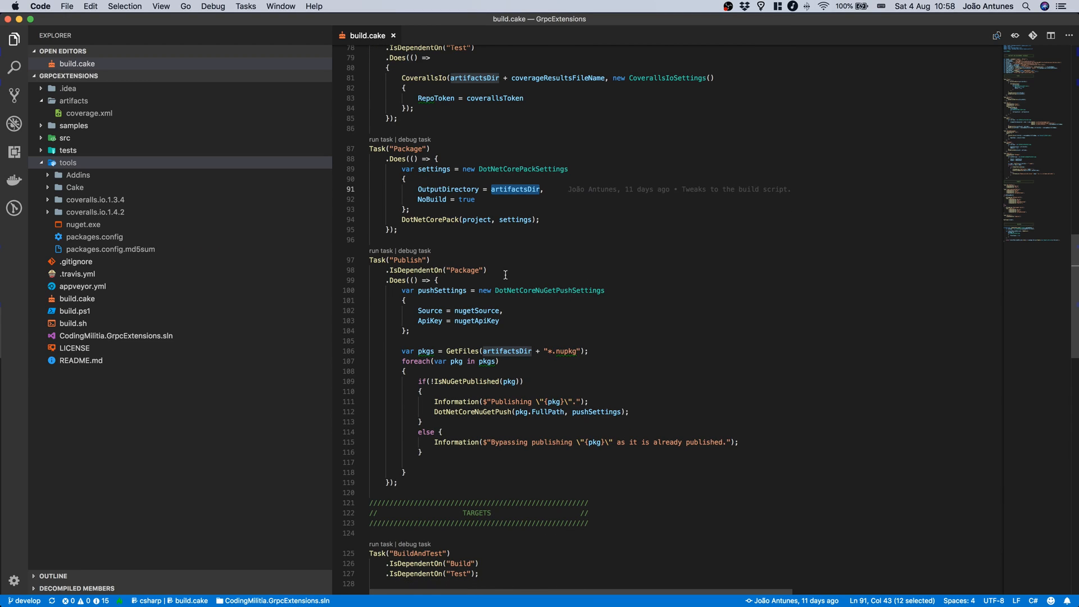
pyautogui.doubleClick(415, 271)
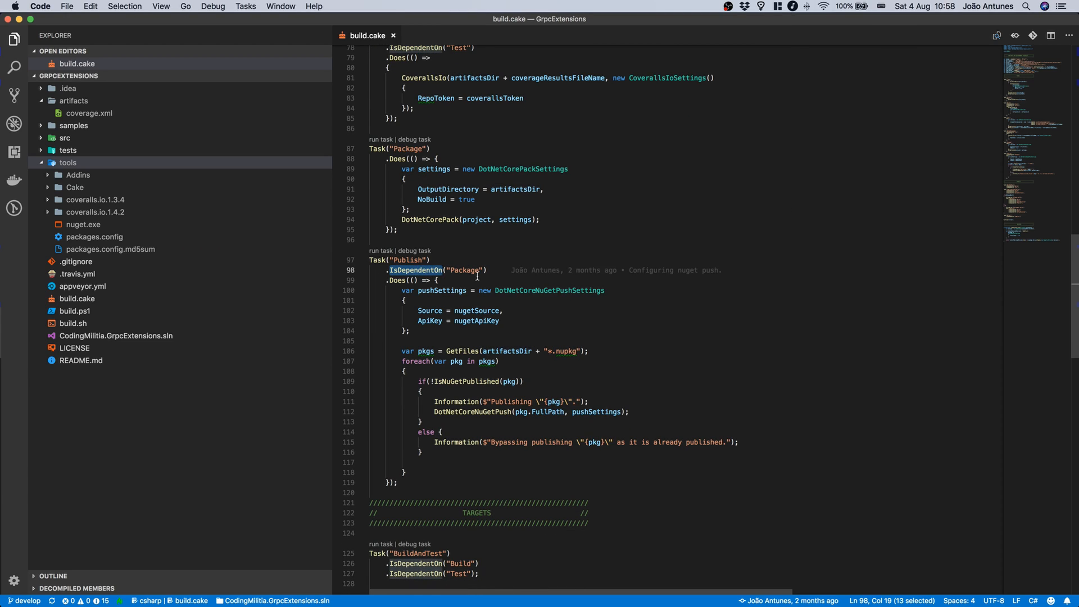
pyautogui.click(500, 276)
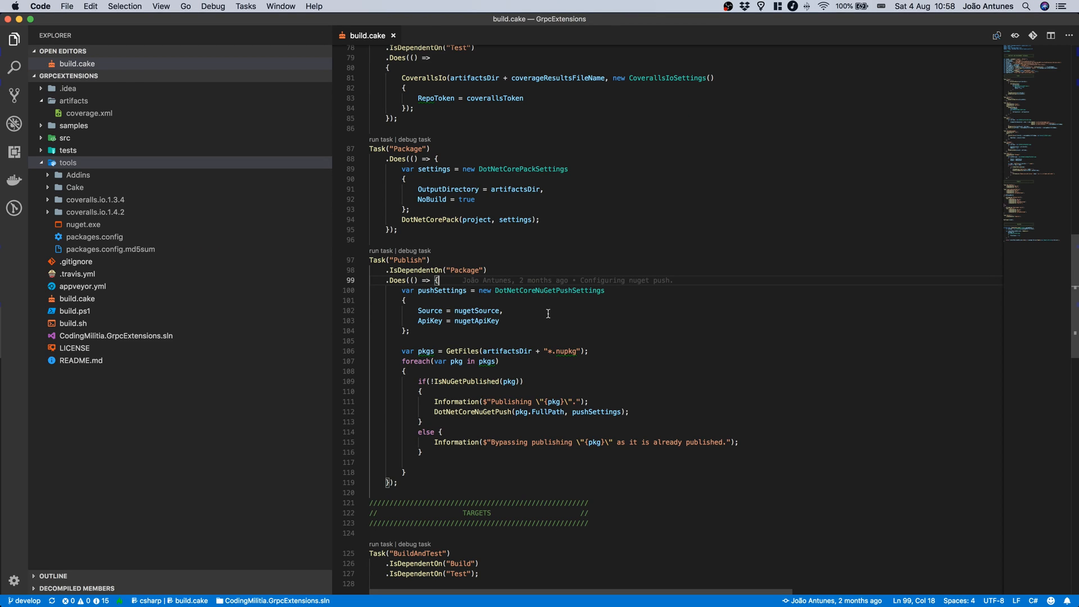
pyautogui.doubleClick(467, 381)
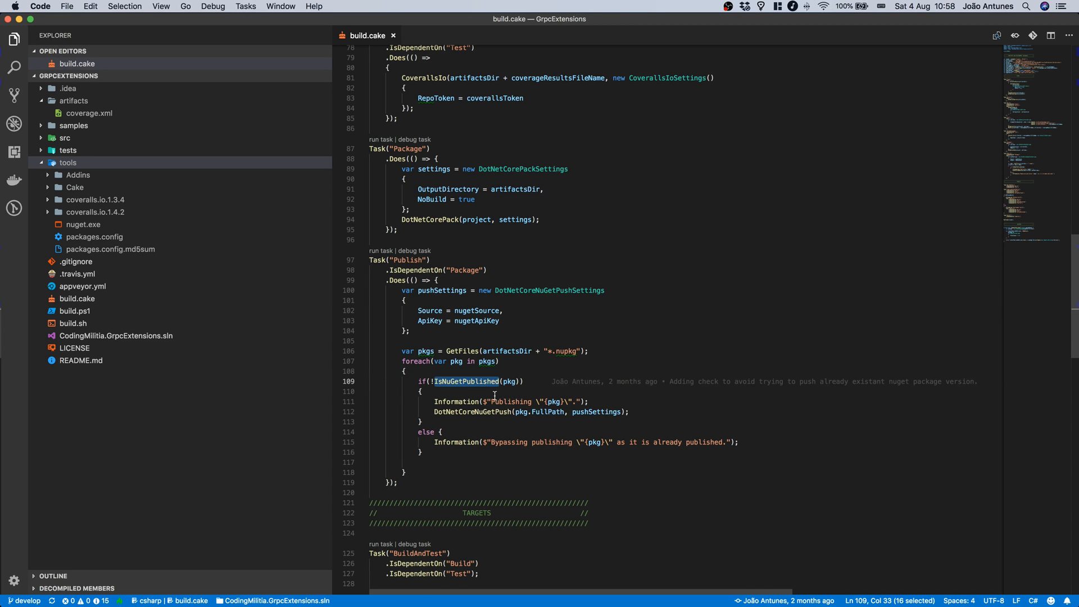
pyautogui.press('F12')
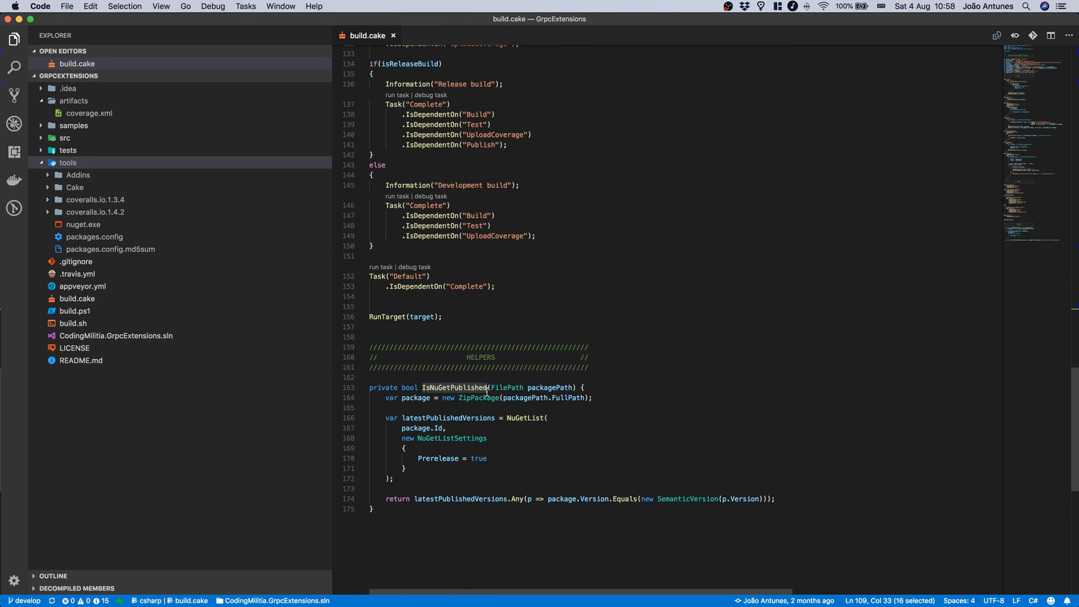
pyautogui.doubleClick(472, 397)
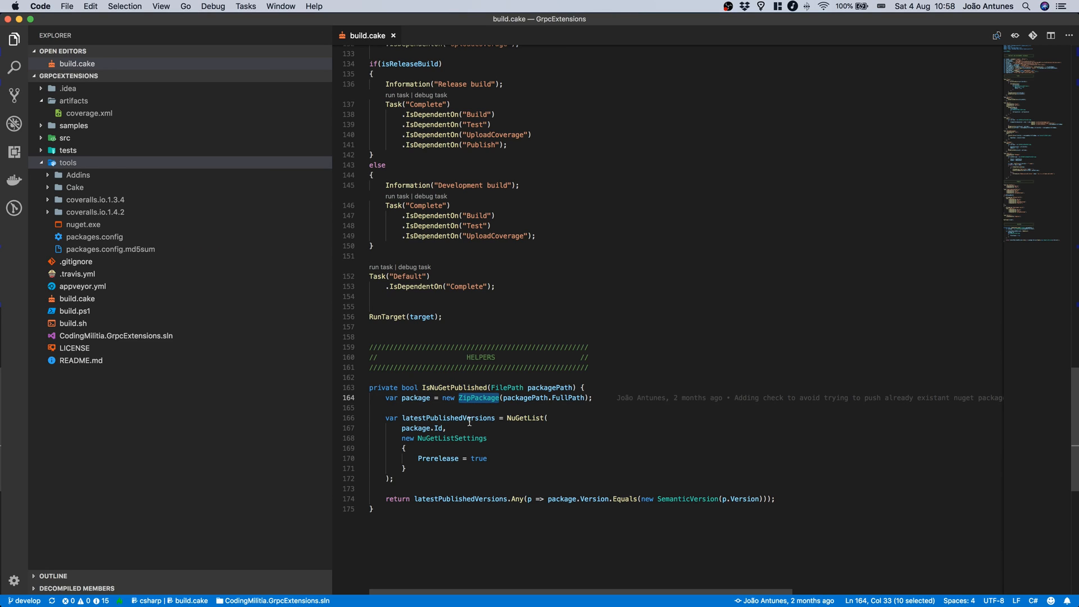
pyautogui.click(516, 391)
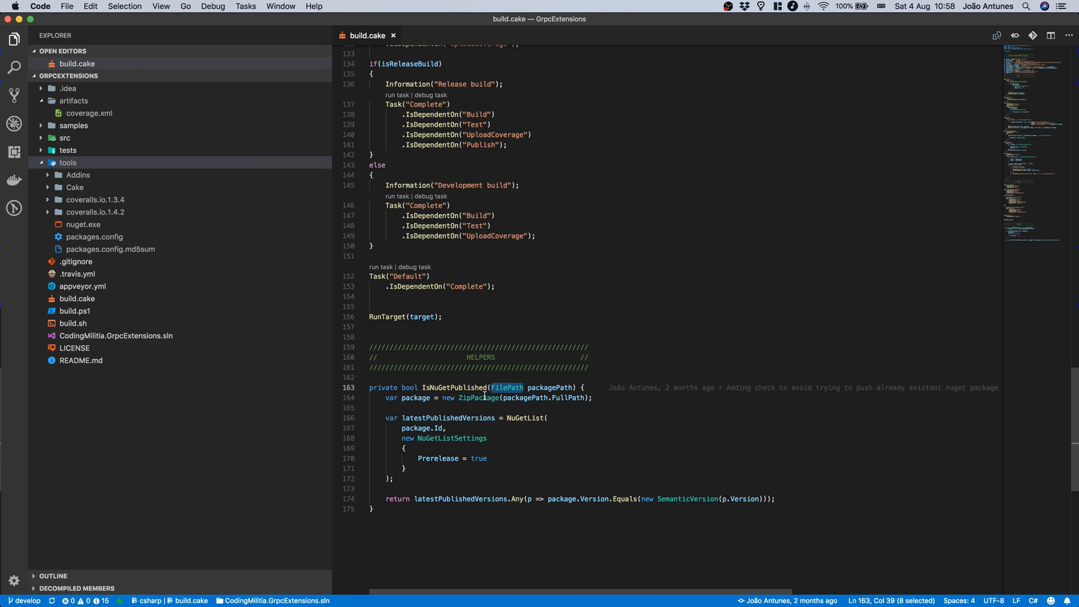
pyautogui.click(486, 397)
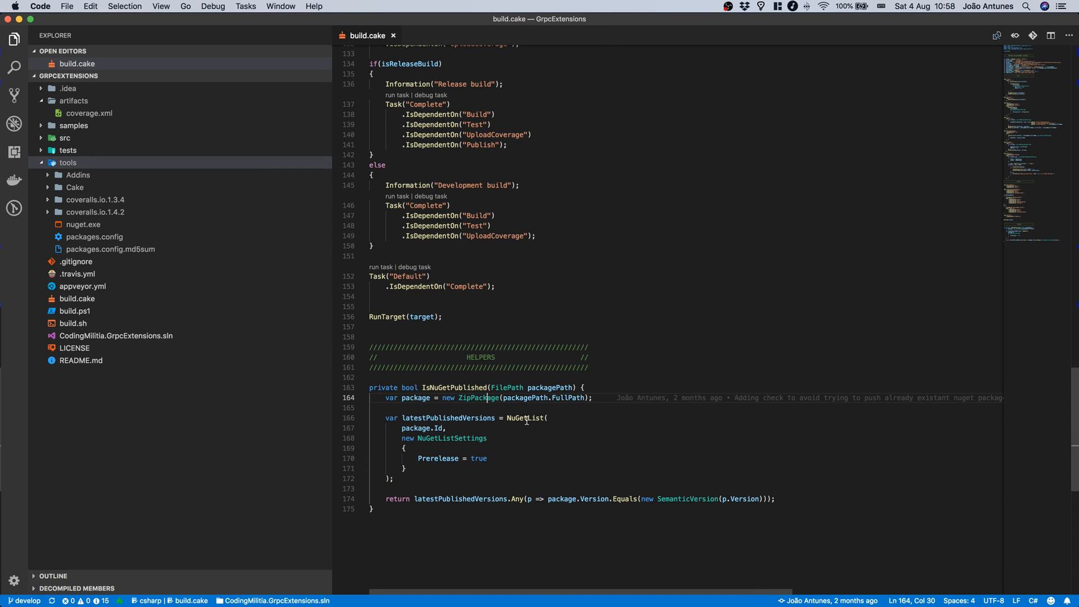
pyautogui.doubleClick(527, 418)
pyautogui.click(527, 429)
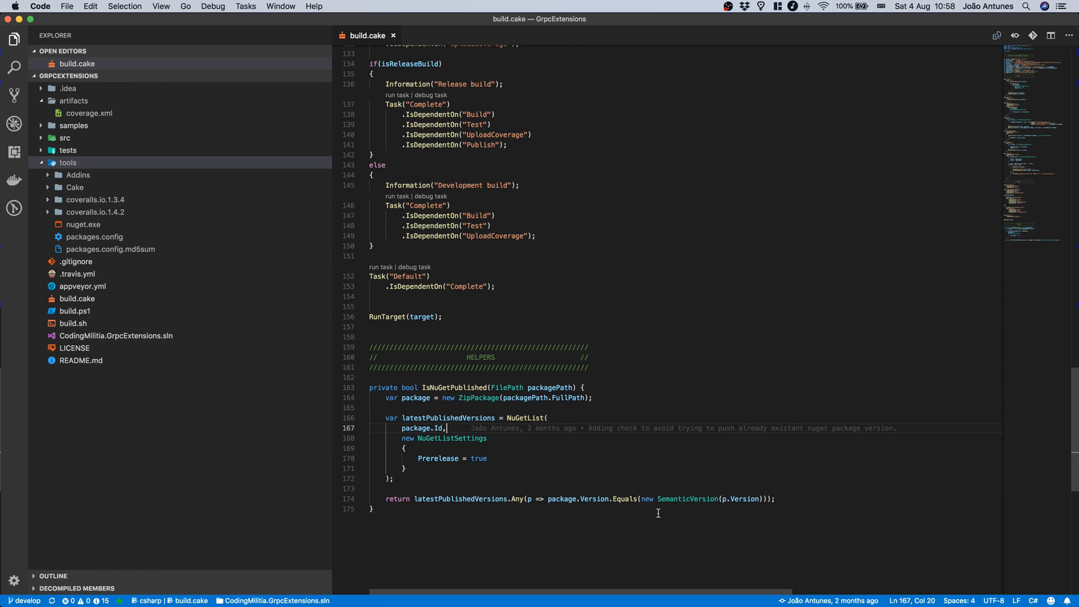
pyautogui.scroll(3, 649, 501)
pyautogui.scroll(7, 655, 520)
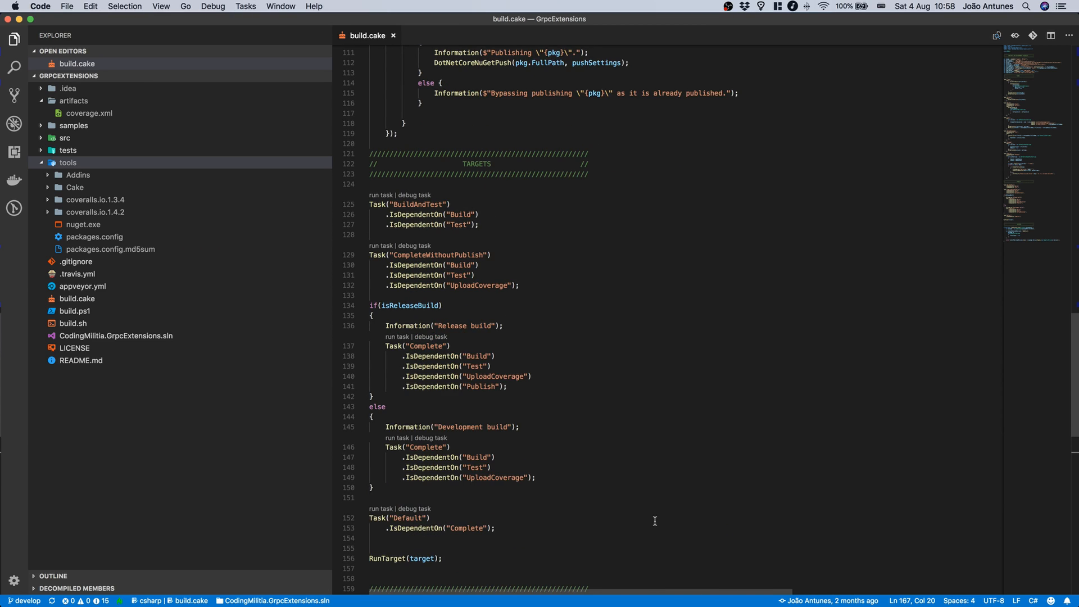
pyautogui.scroll(3, 654, 521)
pyautogui.scroll(5, 654, 524)
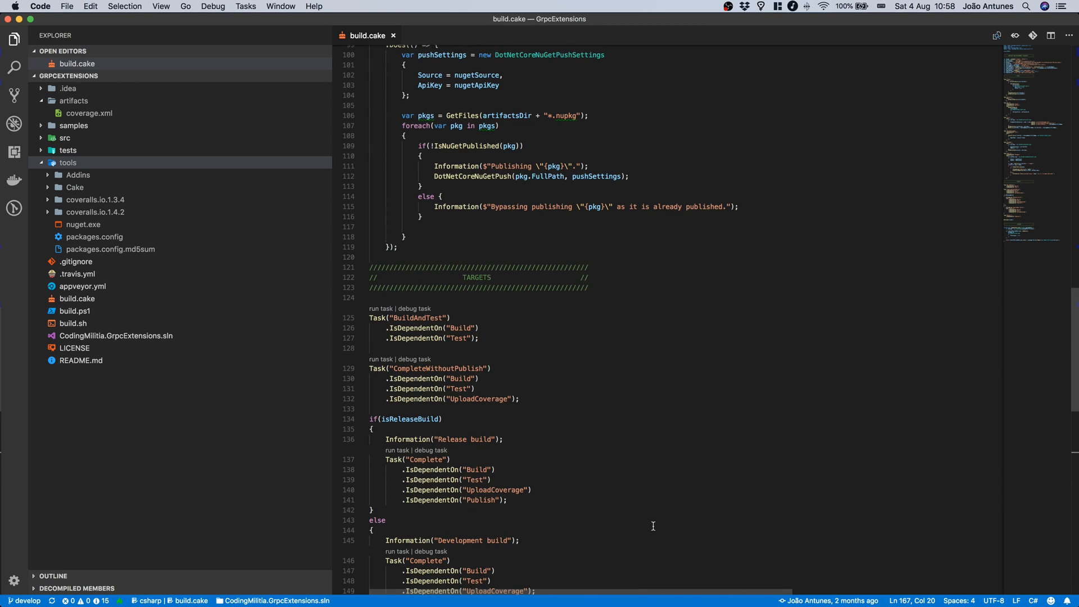
pyautogui.scroll(3, 652, 525)
pyautogui.scroll(3, 652, 525)
pyautogui.scroll(2, 651, 526)
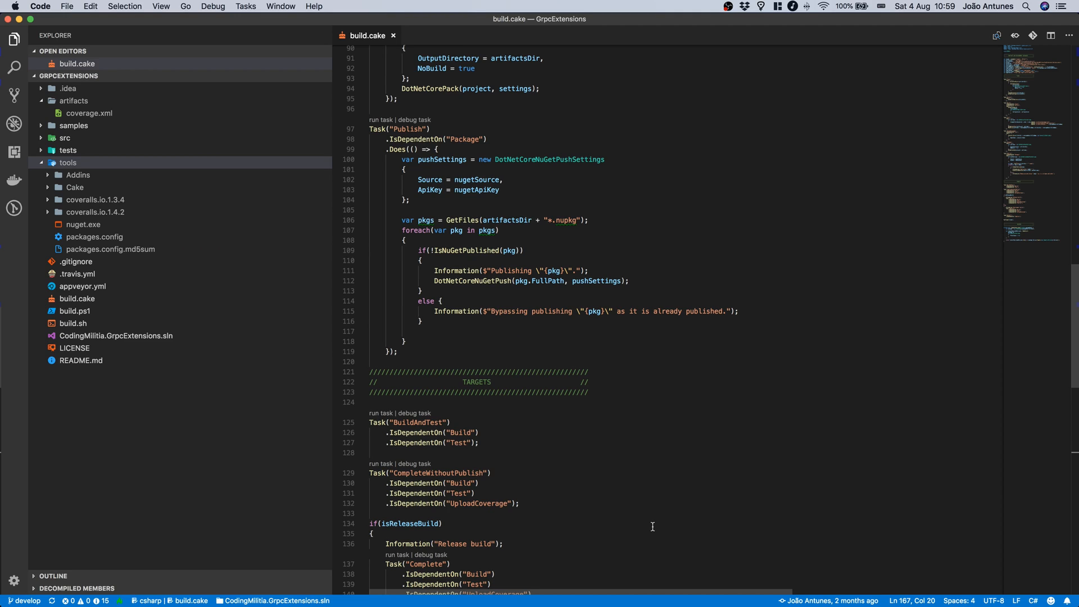
pyautogui.scroll(1, 652, 526)
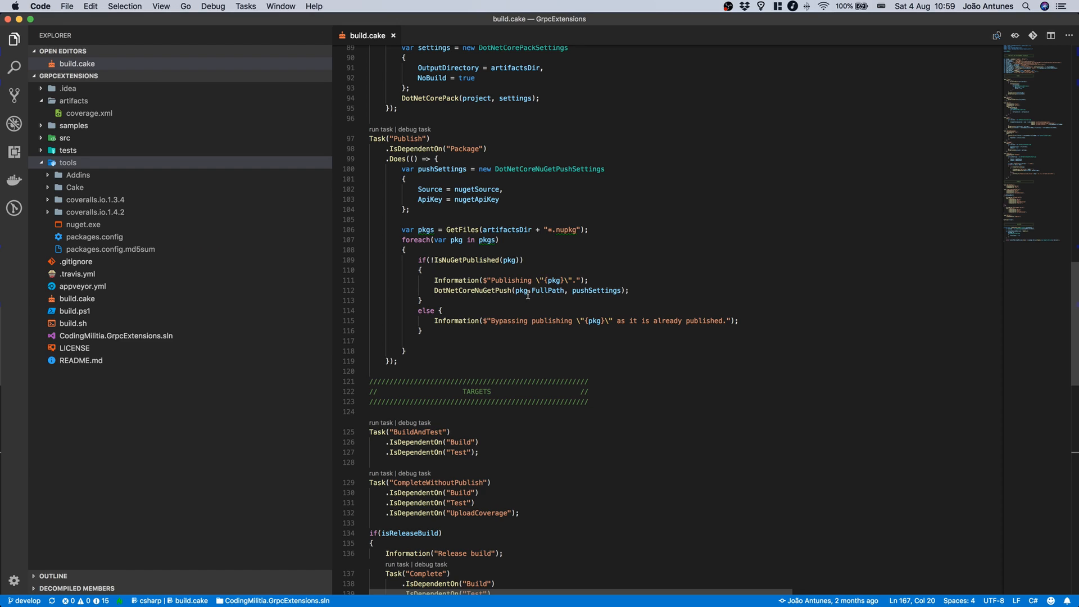
pyautogui.doubleClick(503, 290)
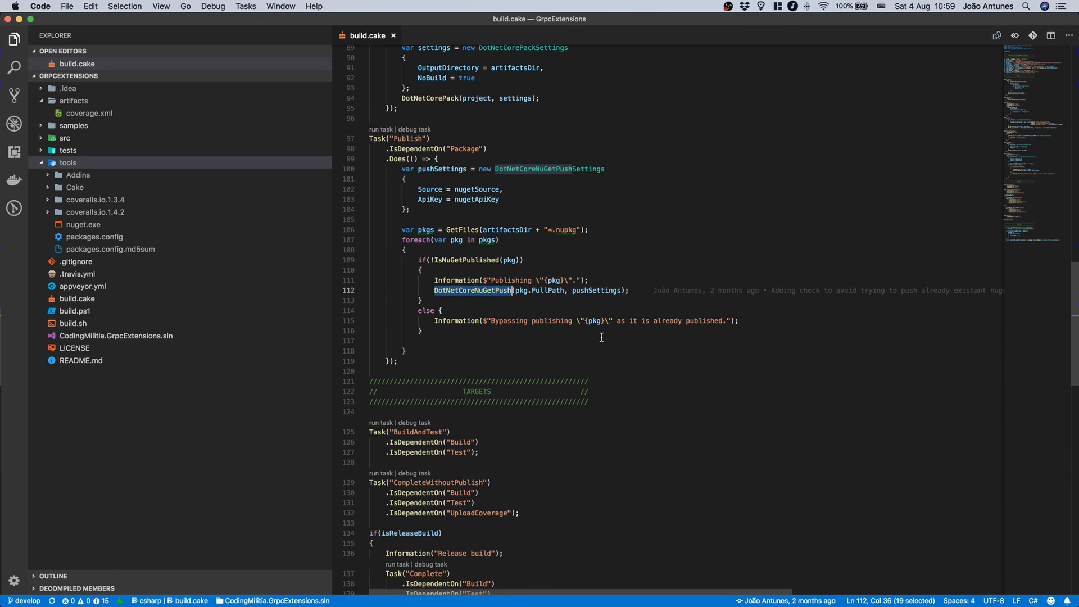
pyautogui.doubleClick(476, 261)
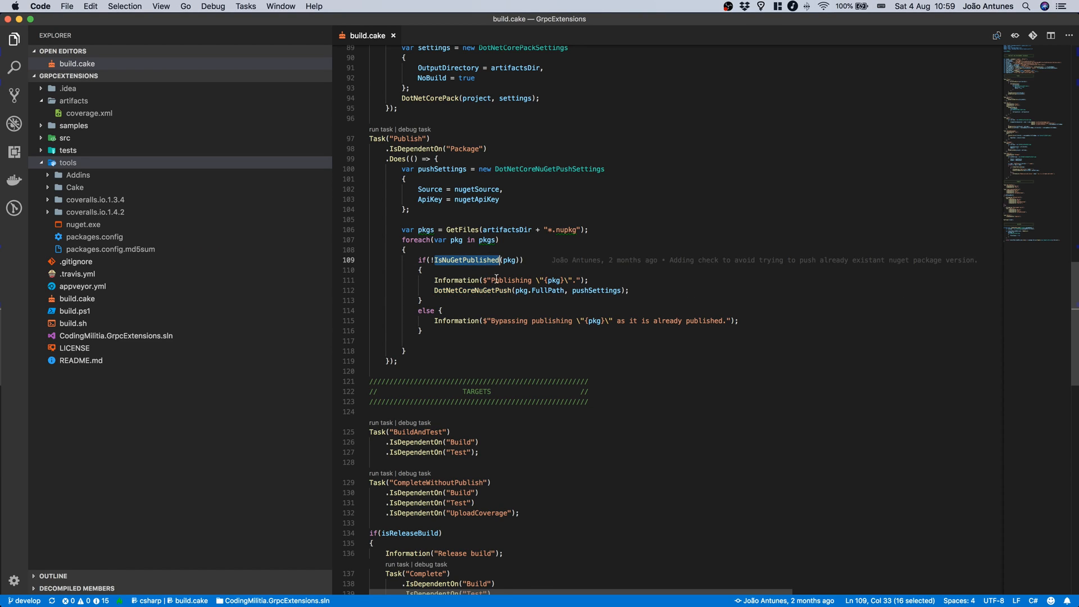
pyautogui.doubleClick(502, 291)
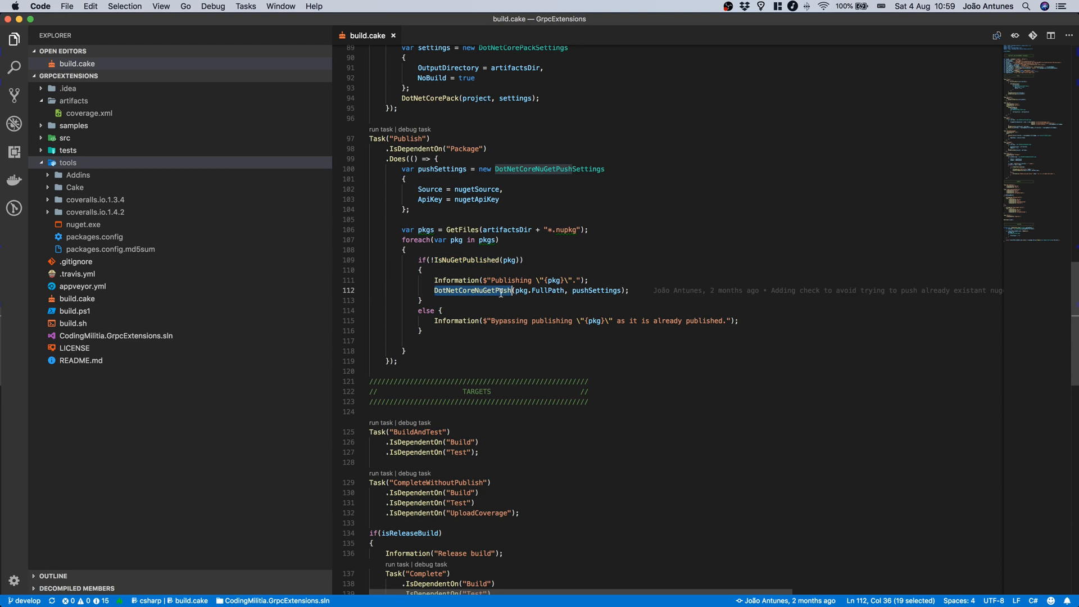
pyautogui.doubleClick(594, 291)
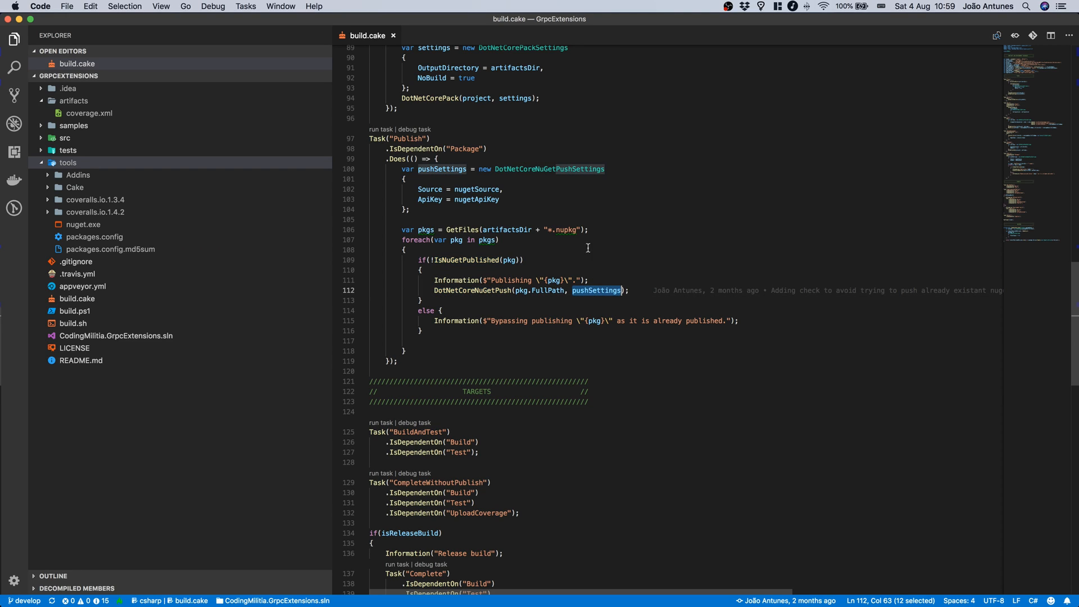
pyautogui.doubleClick(477, 189)
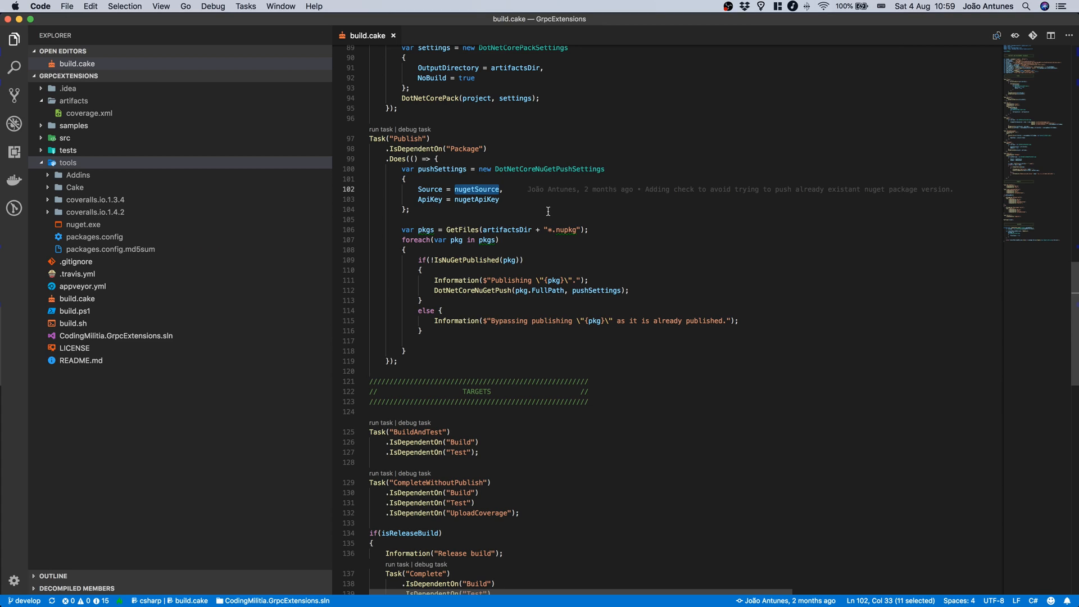
pyautogui.doubleClick(492, 200)
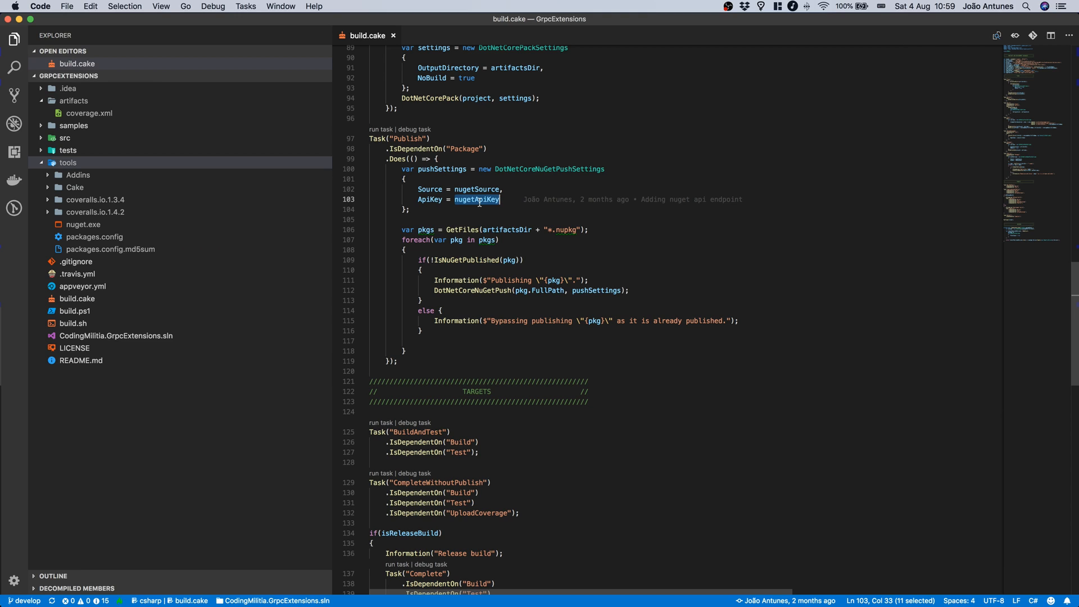
# Reach the NuGet Gallery API Keys page and expand the Create form.
pyautogui.click(18, 18)
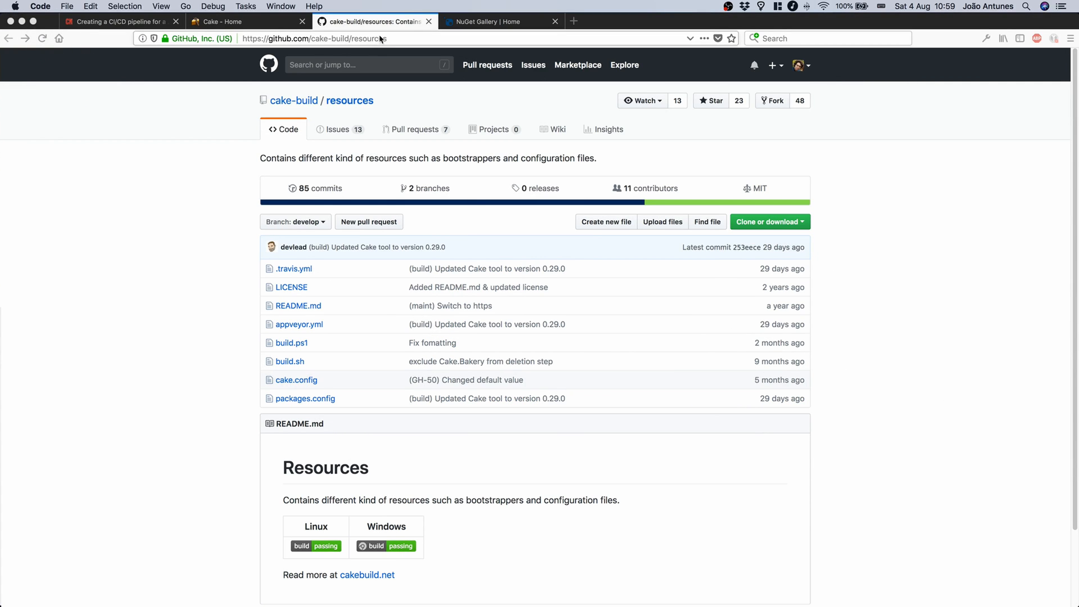
pyautogui.click(489, 21)
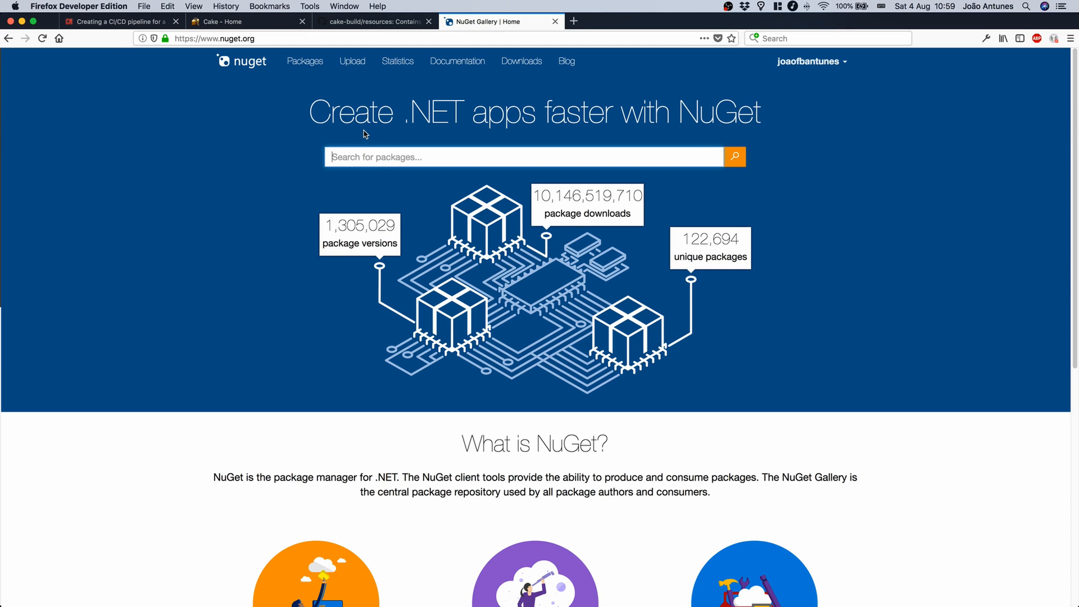
pyautogui.click(802, 68)
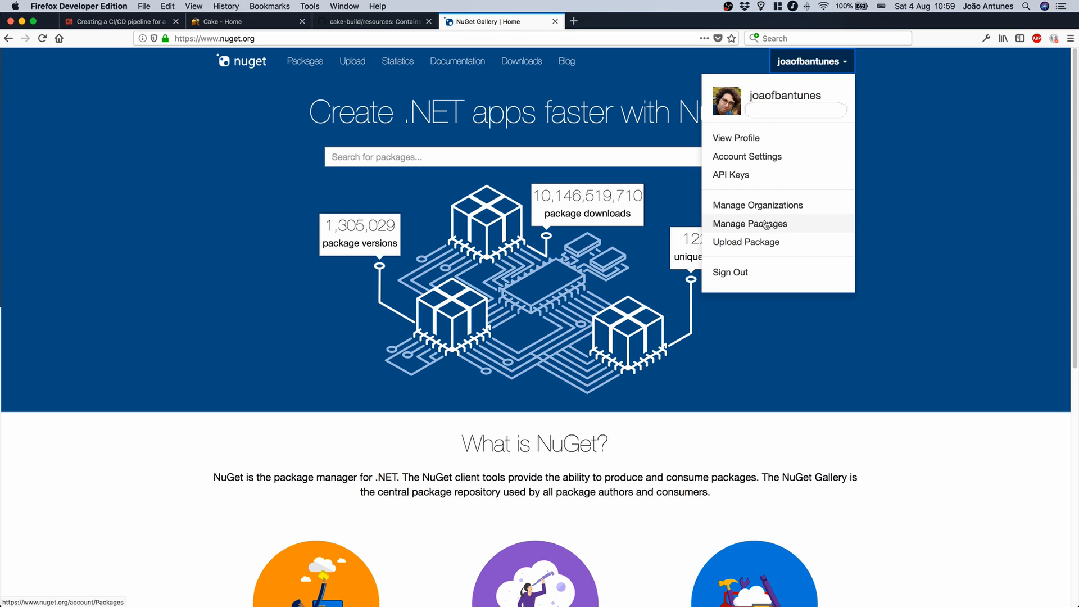
pyautogui.click(750, 175)
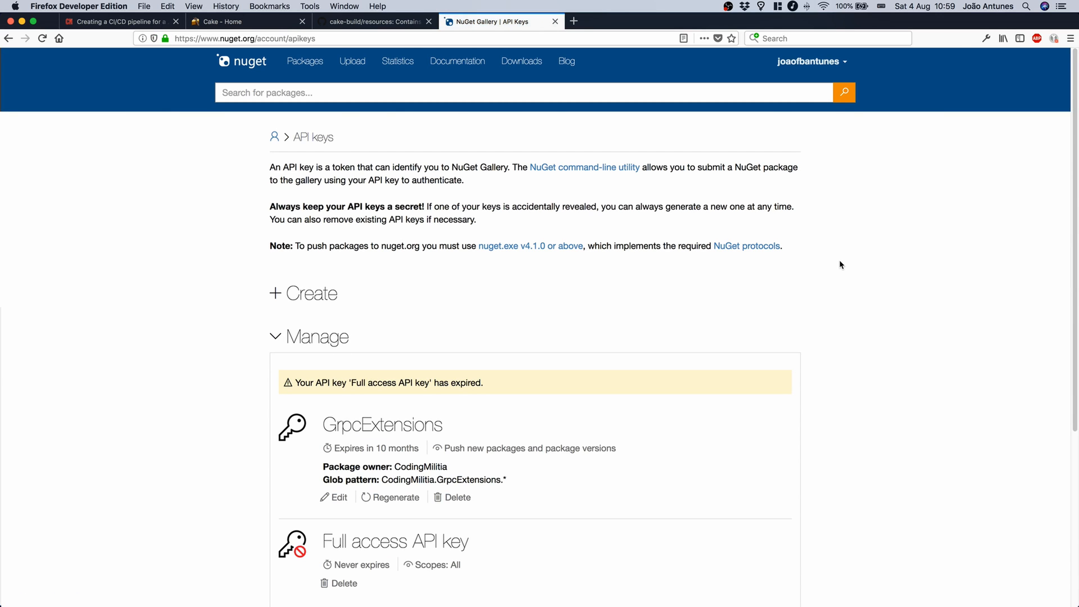
pyautogui.click(325, 297)
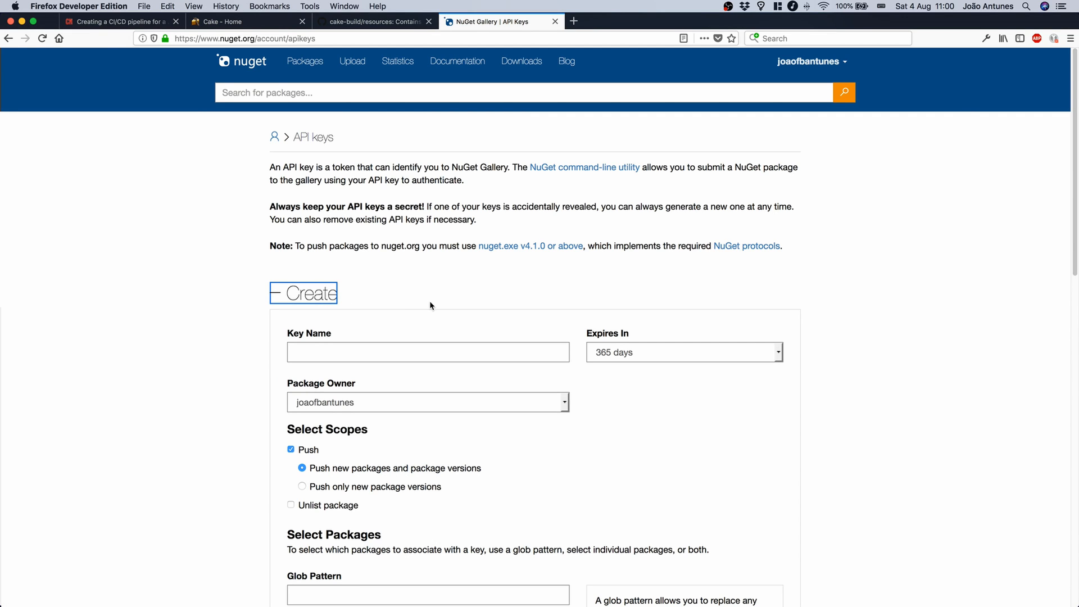
# Set the new key's Package Owner to CodingMilitia and move to the Glob Pattern field.
pyautogui.click(422, 354)
pyautogui.scroll(-1, 423, 361)
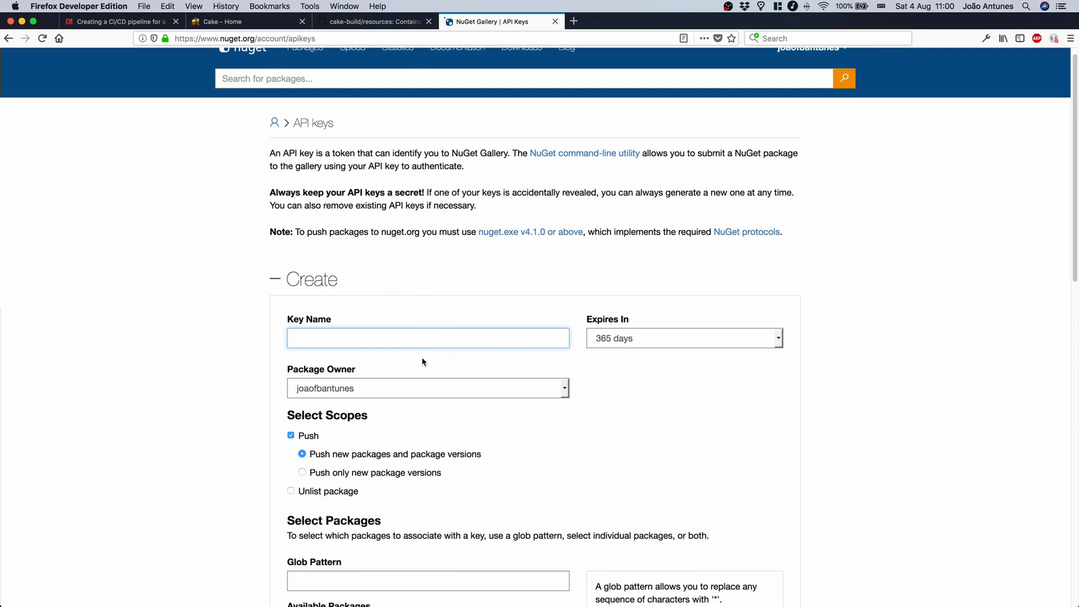
pyautogui.click(387, 388)
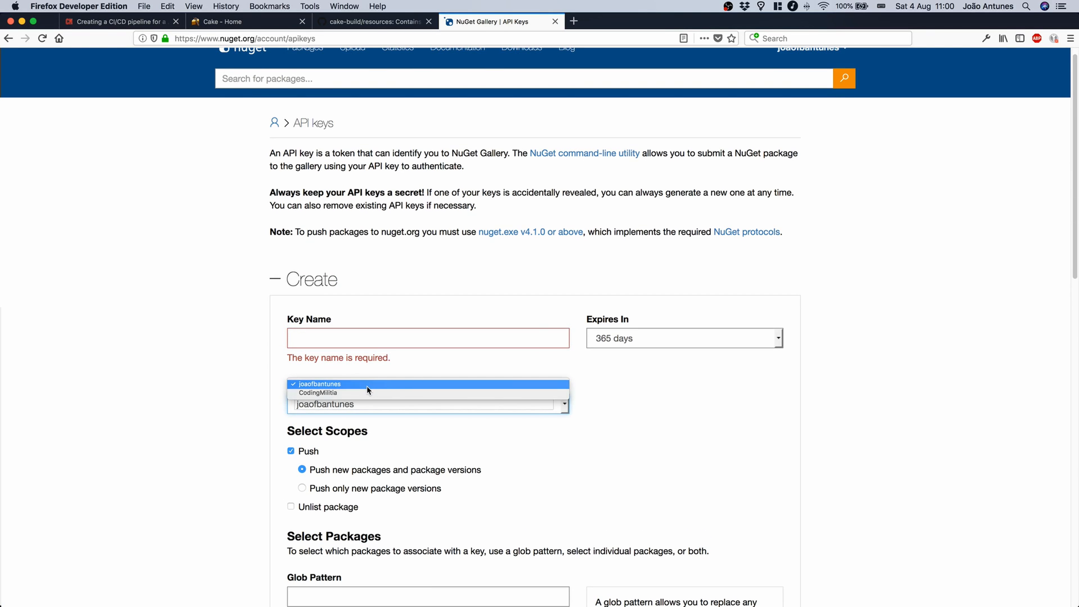
pyautogui.click(366, 385)
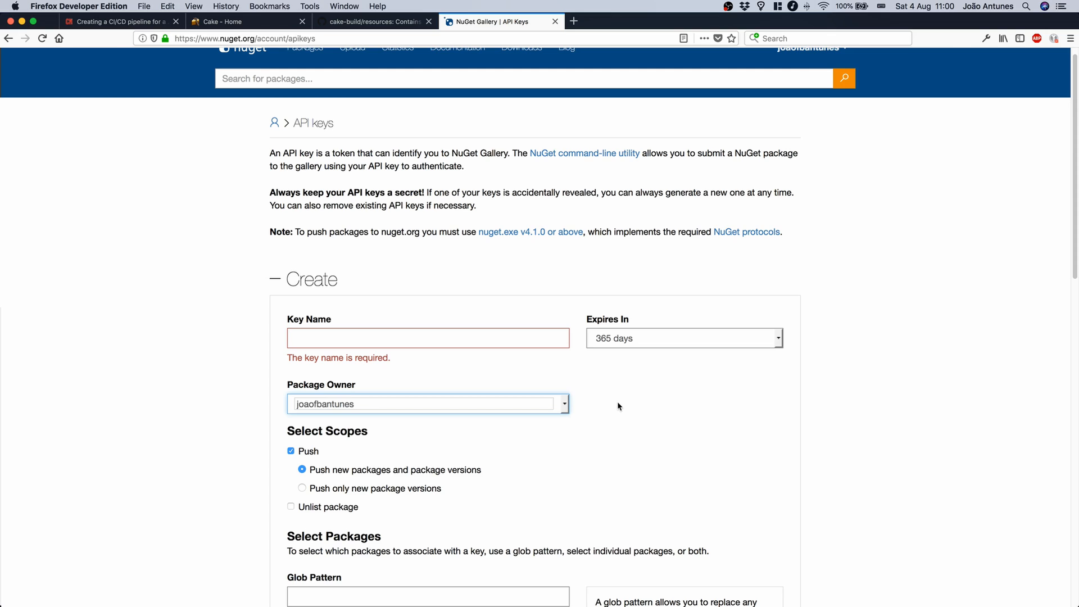
pyautogui.click(523, 406)
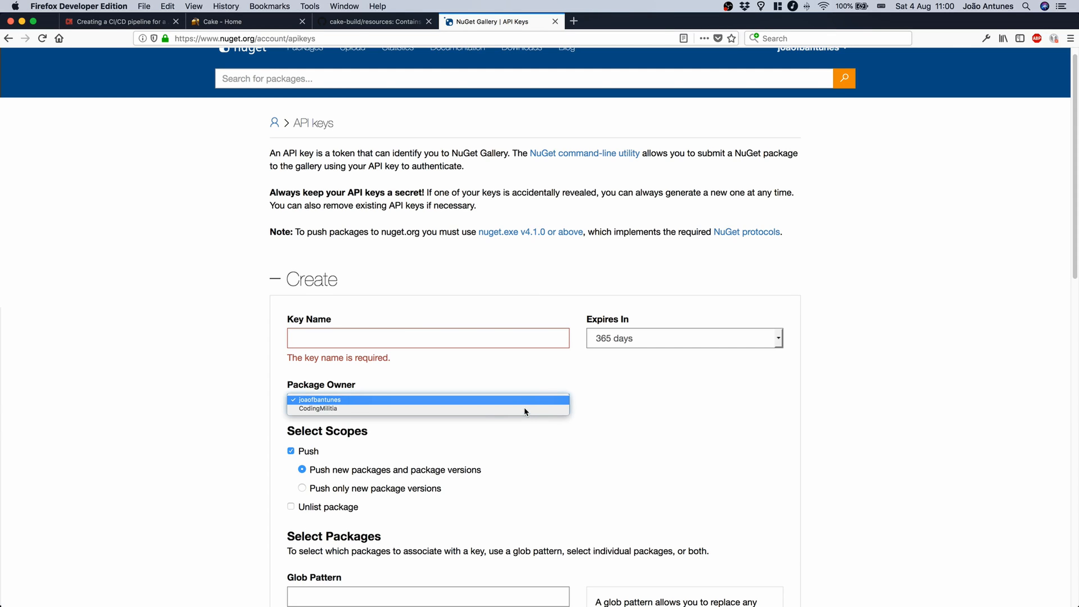
pyautogui.click(373, 409)
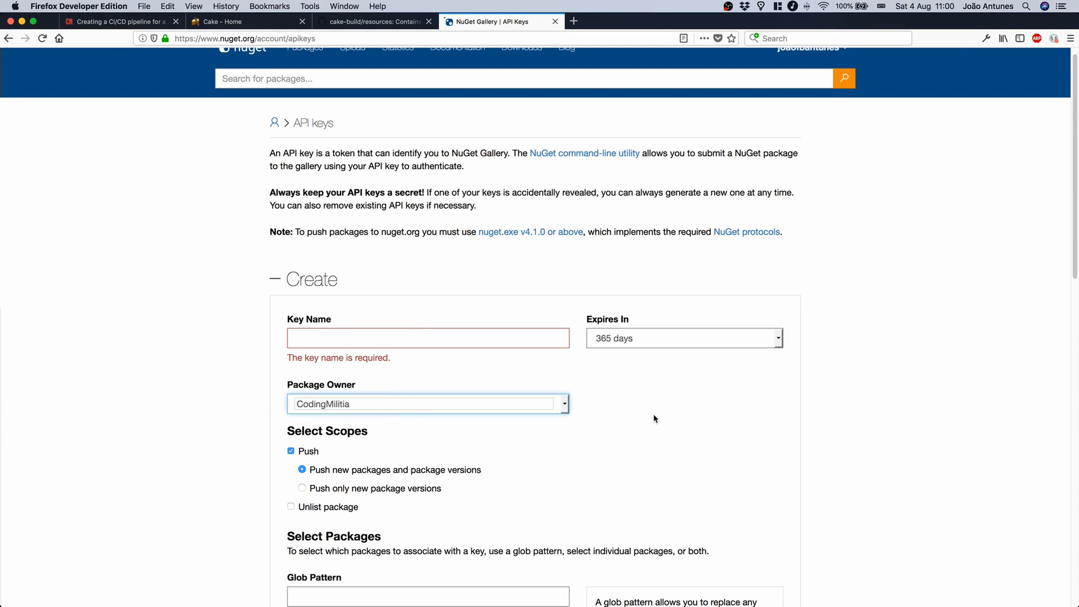
pyautogui.scroll(-1, 655, 421)
pyautogui.scroll(-5, 654, 422)
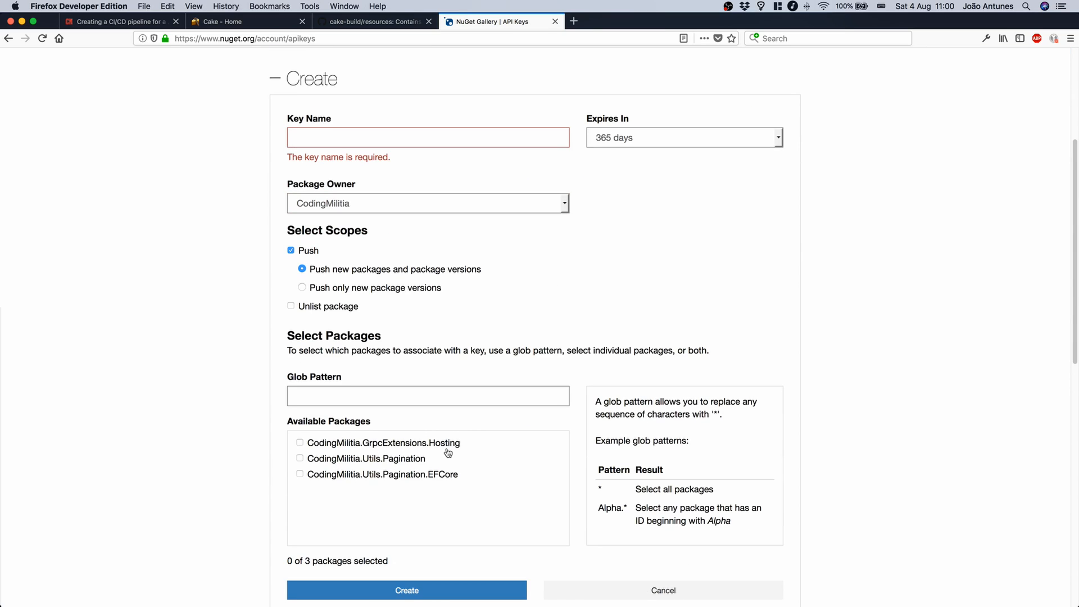
pyautogui.click(320, 397)
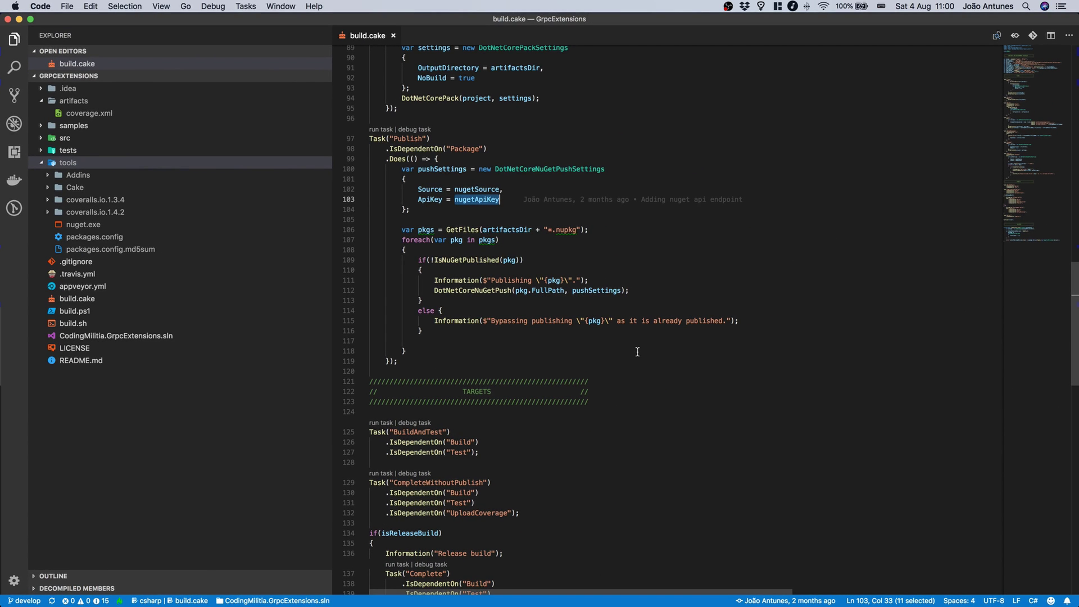
pyautogui.click(655, 361)
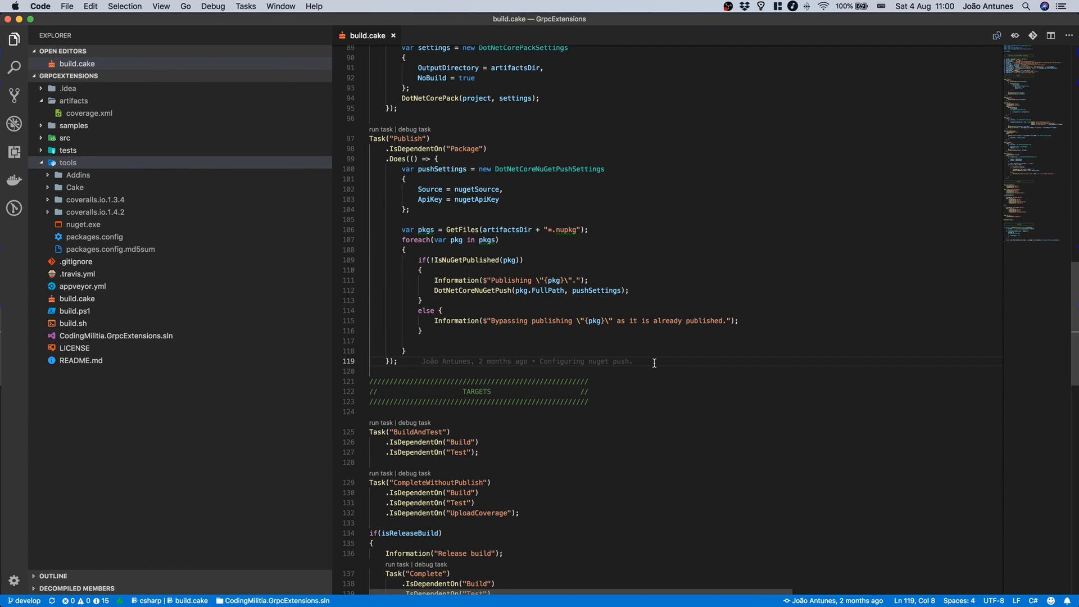
pyautogui.scroll(-1, 653, 363)
pyautogui.scroll(5, 654, 363)
pyautogui.scroll(-1, 654, 363)
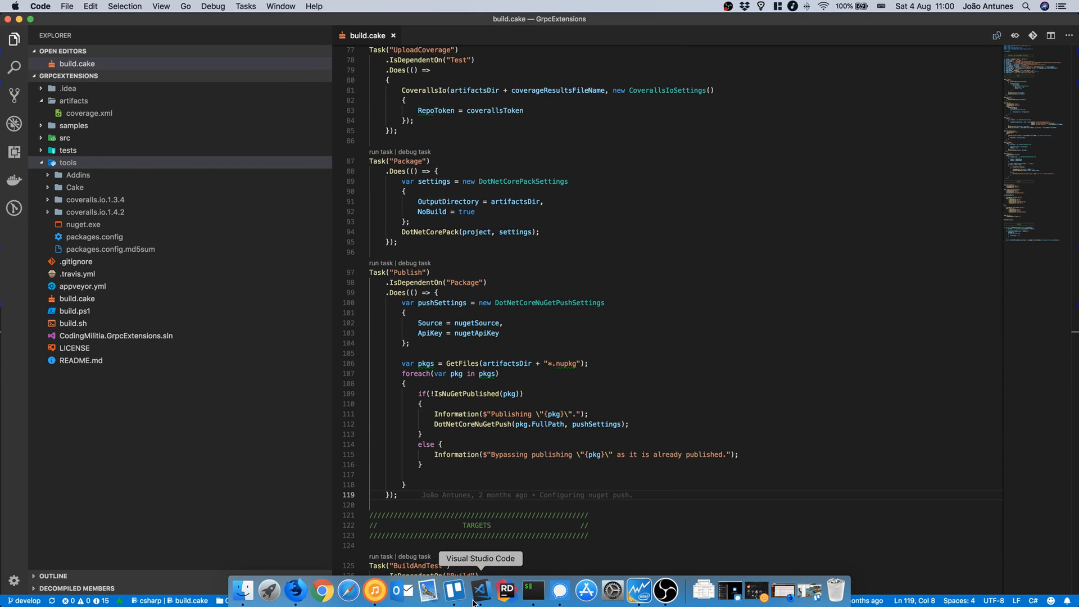
pyautogui.click(651, 424)
pyautogui.scroll(-5, 653, 422)
pyautogui.scroll(-2, 652, 421)
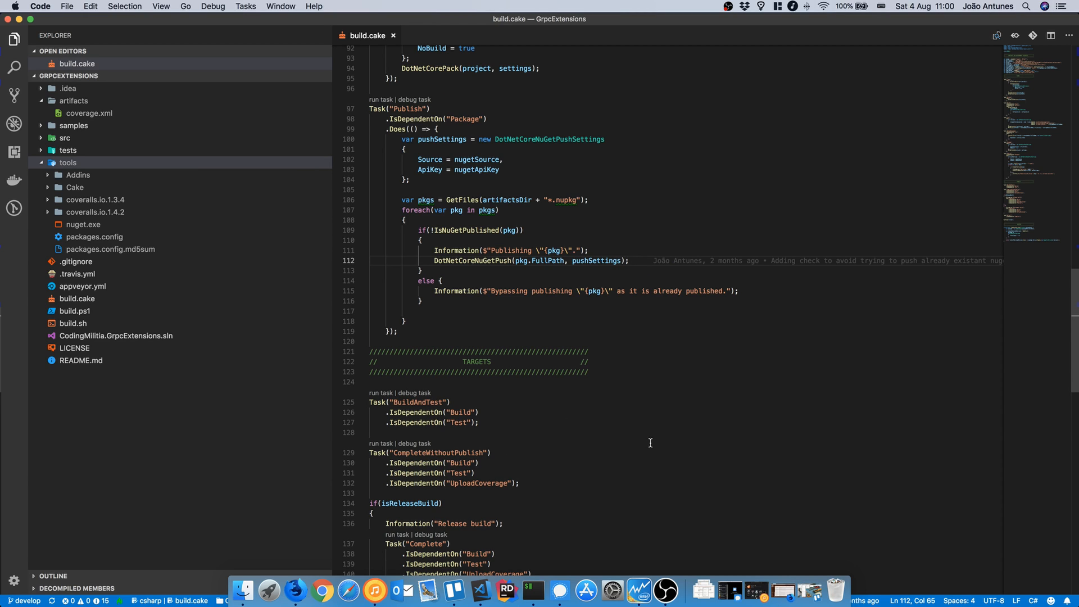
pyautogui.scroll(-3, 651, 434)
pyautogui.scroll(-2, 649, 441)
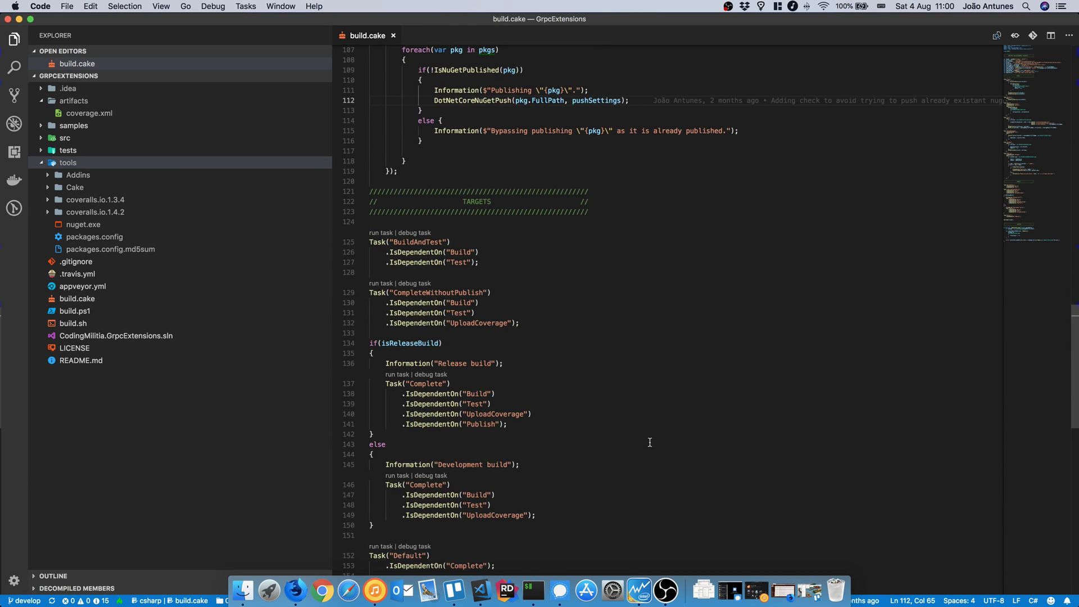
pyautogui.doubleClick(425, 242)
pyautogui.click(489, 243)
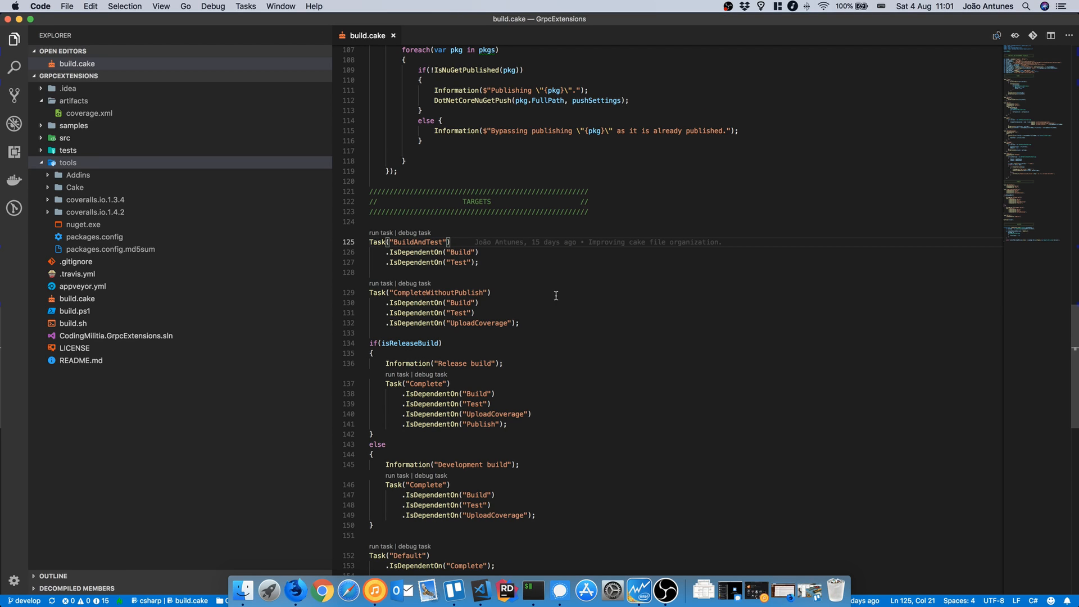
pyautogui.click(601, 364)
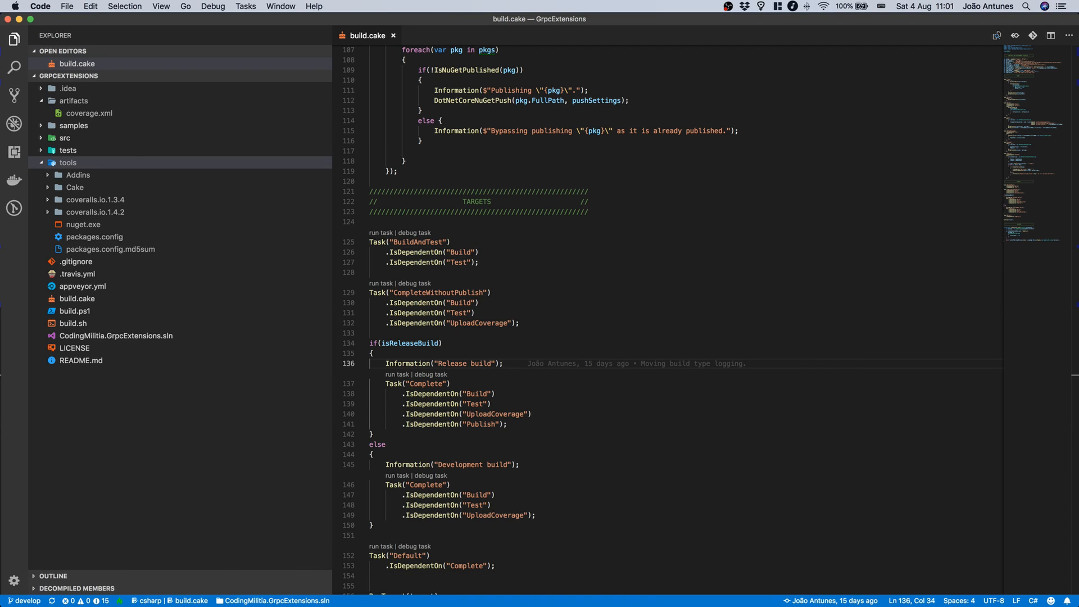
pyautogui.click(477, 262)
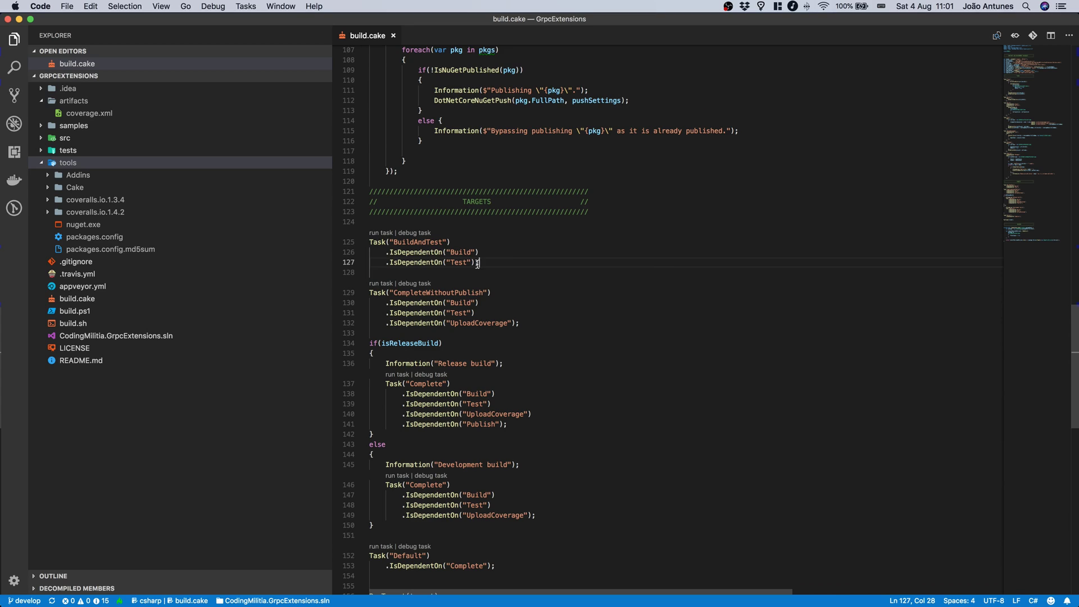
pyautogui.click(424, 242)
pyautogui.doubleClick(423, 243)
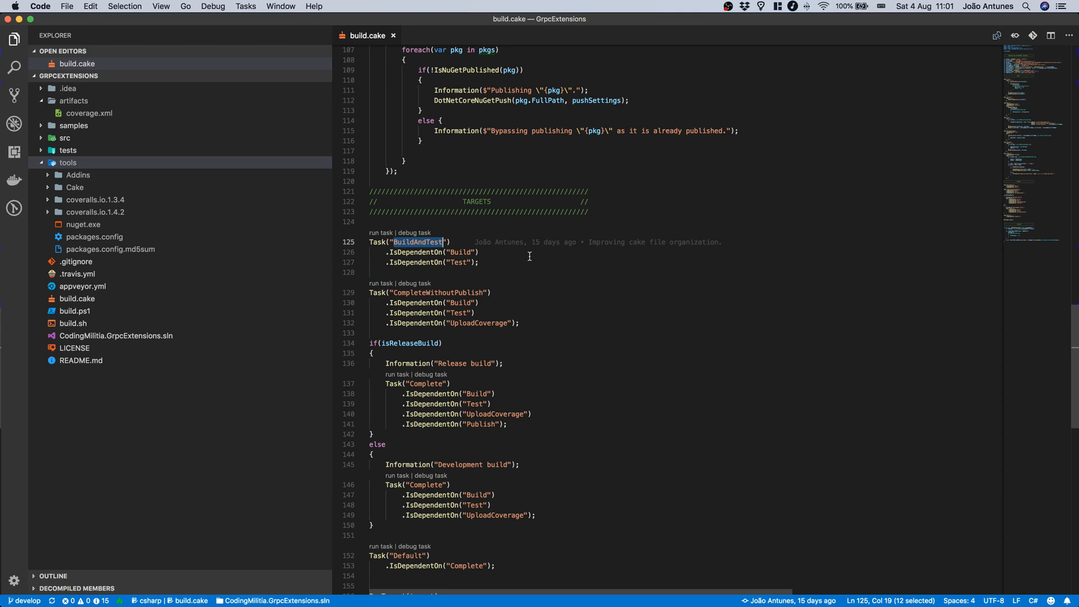
pyautogui.doubleClick(465, 292)
pyautogui.doubleClick(481, 322)
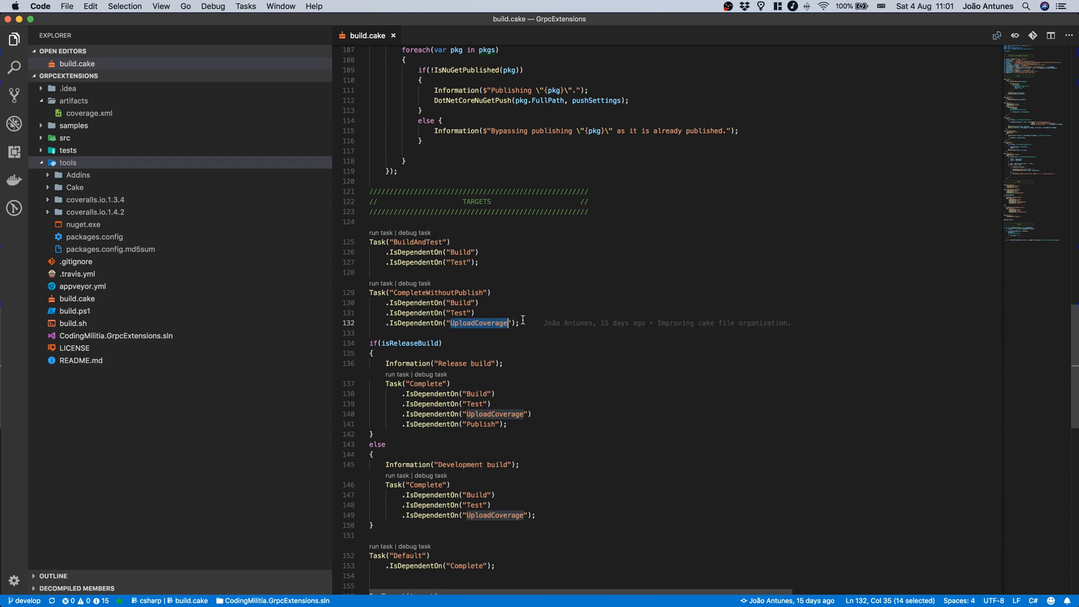
pyautogui.click(524, 322)
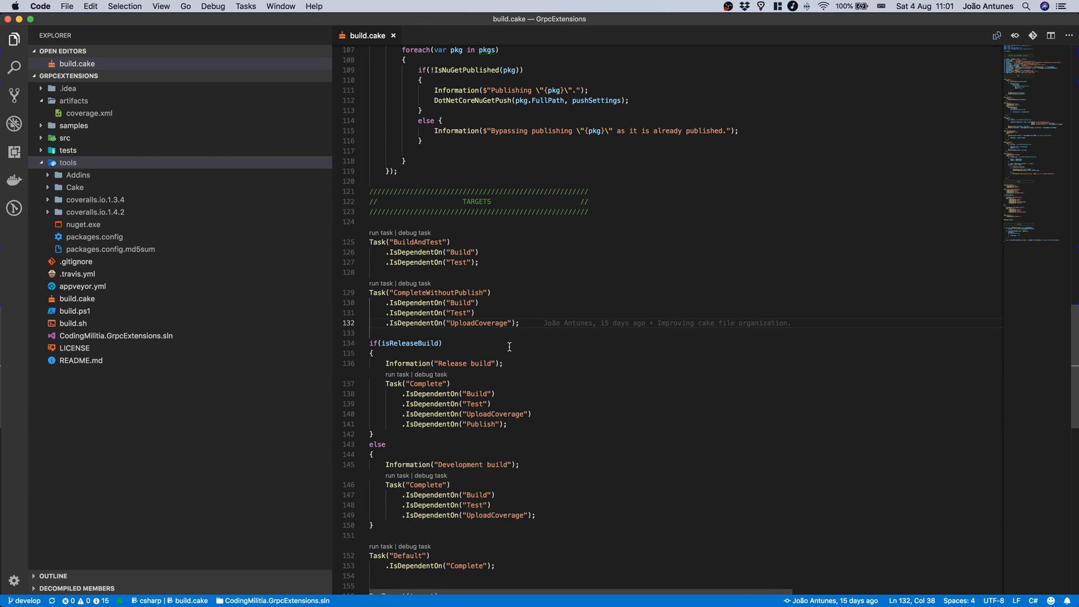
pyautogui.scroll(-2, 574, 371)
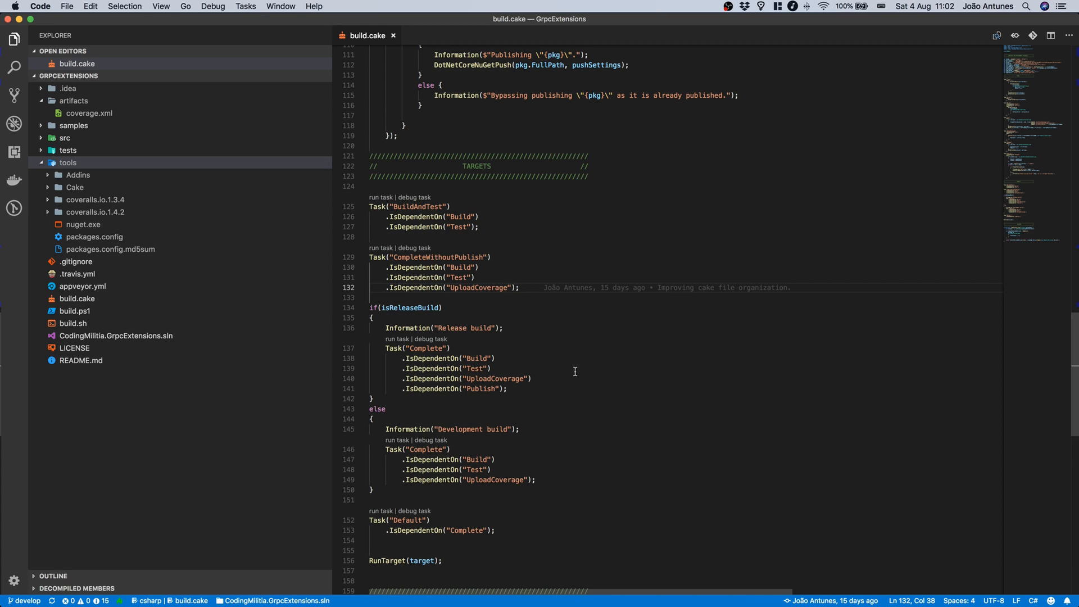
pyautogui.scroll(-2, 576, 371)
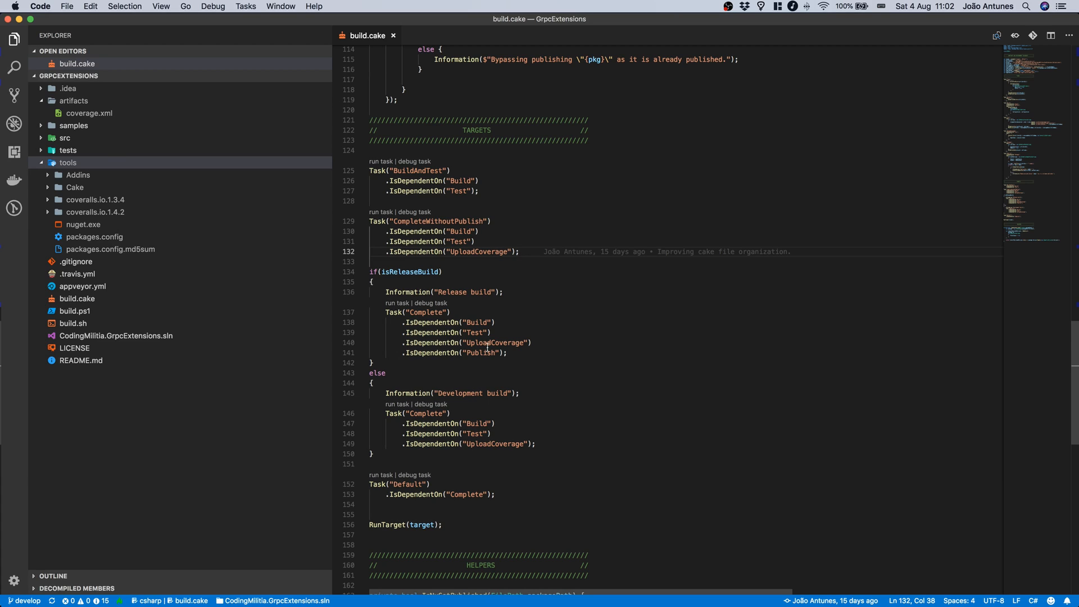
pyautogui.click(434, 273)
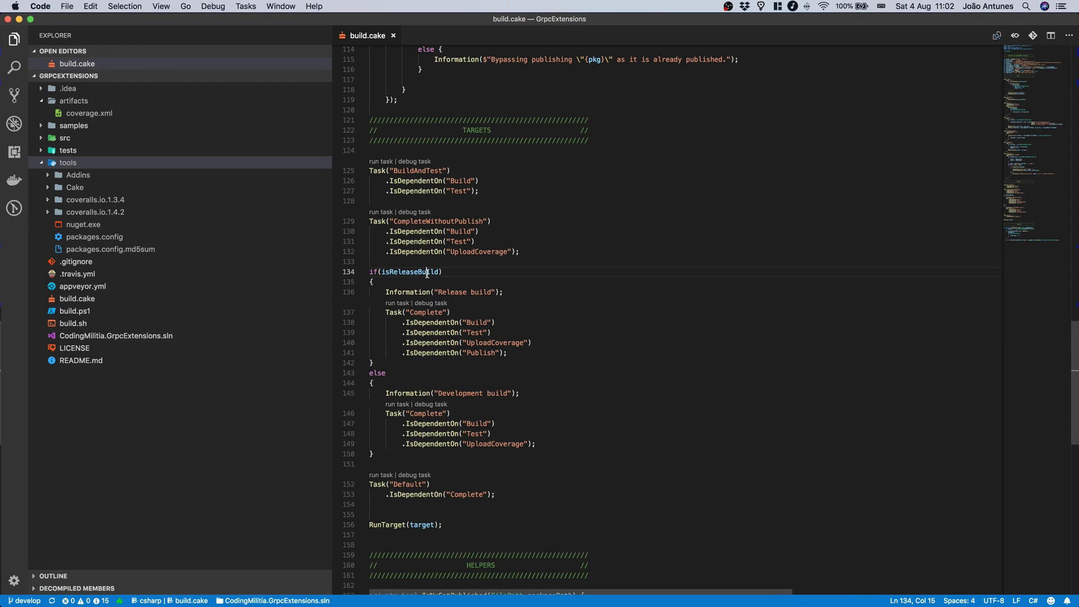
pyautogui.click(509, 352)
pyautogui.click(545, 443)
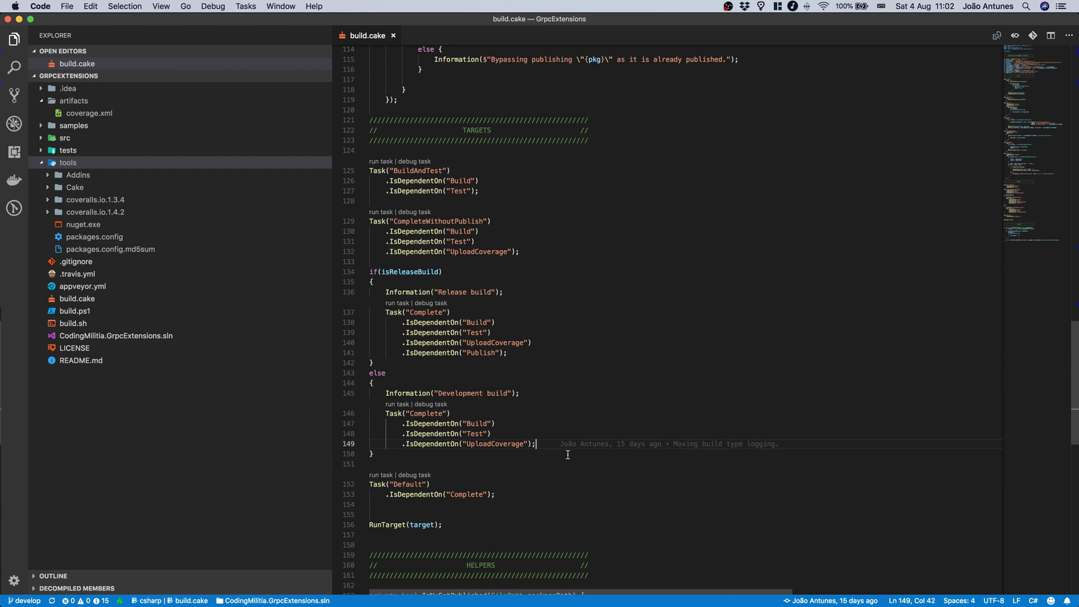
pyautogui.doubleClick(506, 445)
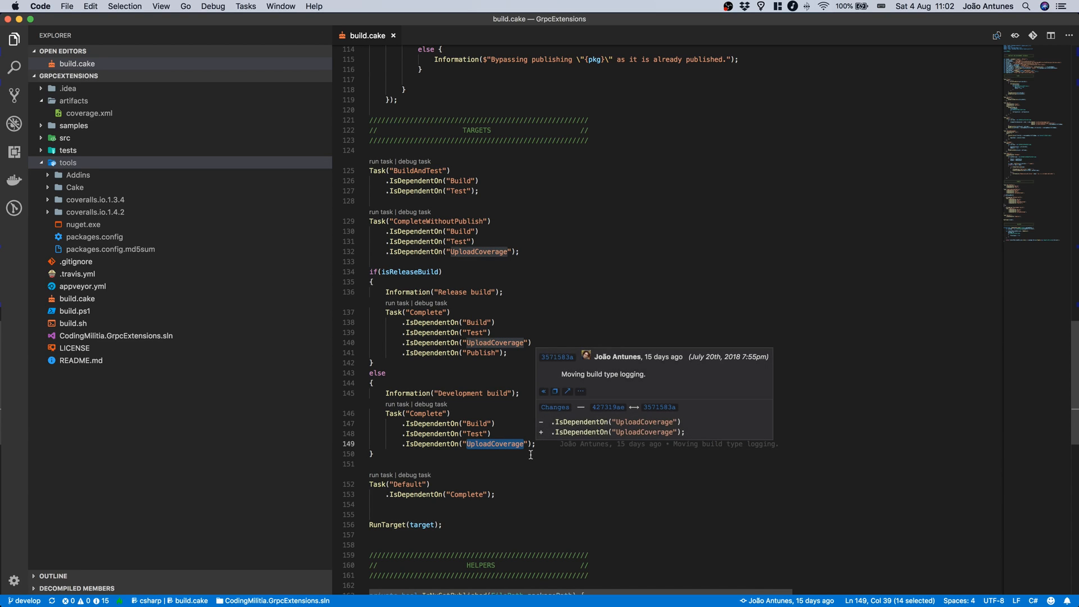
pyautogui.click(529, 455)
pyautogui.press('Down')
pyautogui.press('Down')
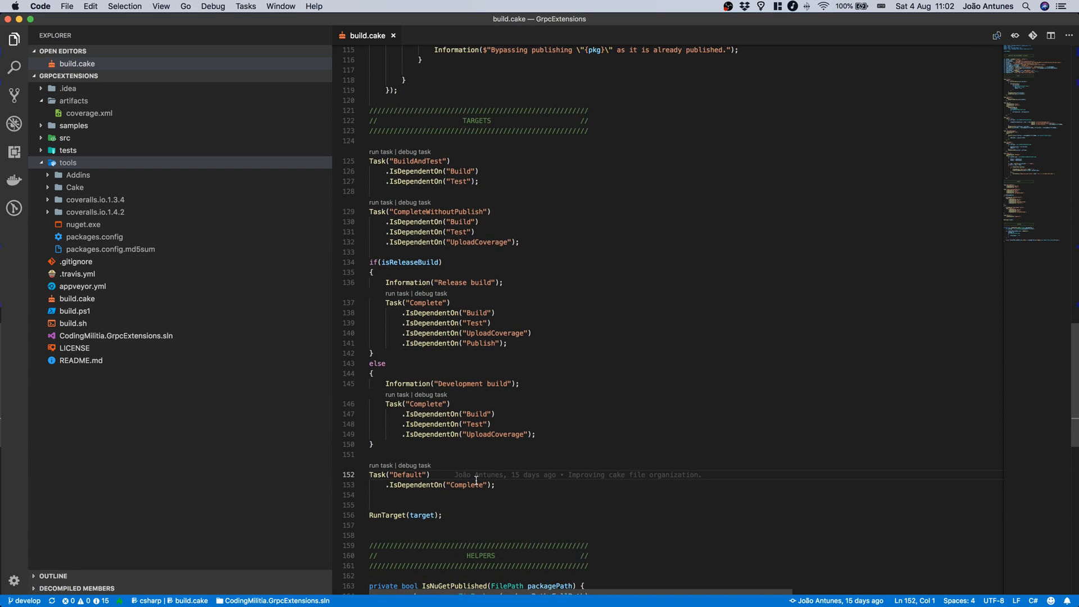
pyautogui.click(413, 475)
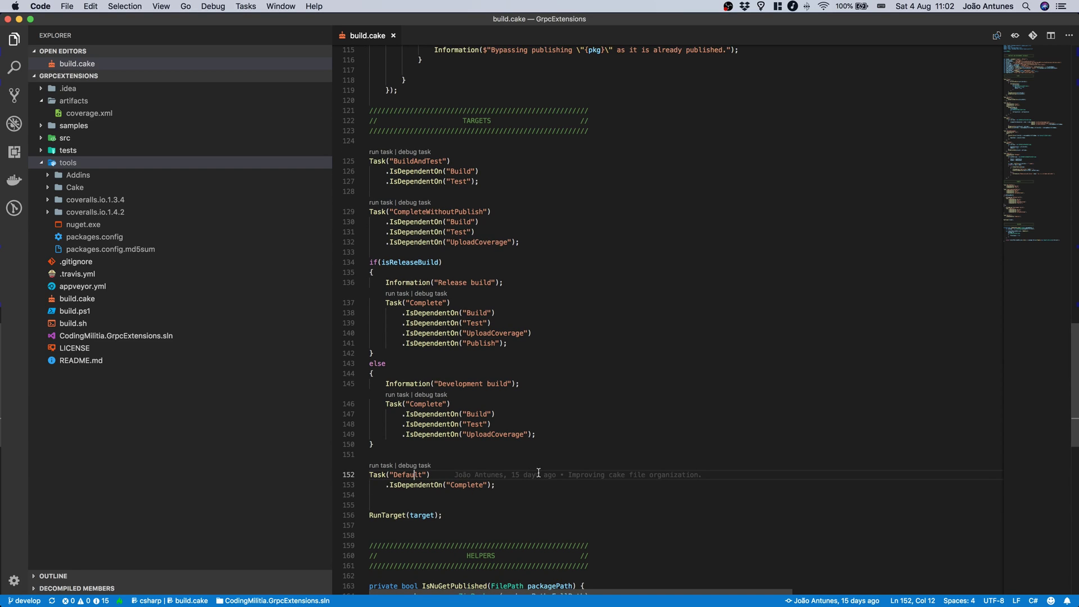
pyautogui.click(708, 357)
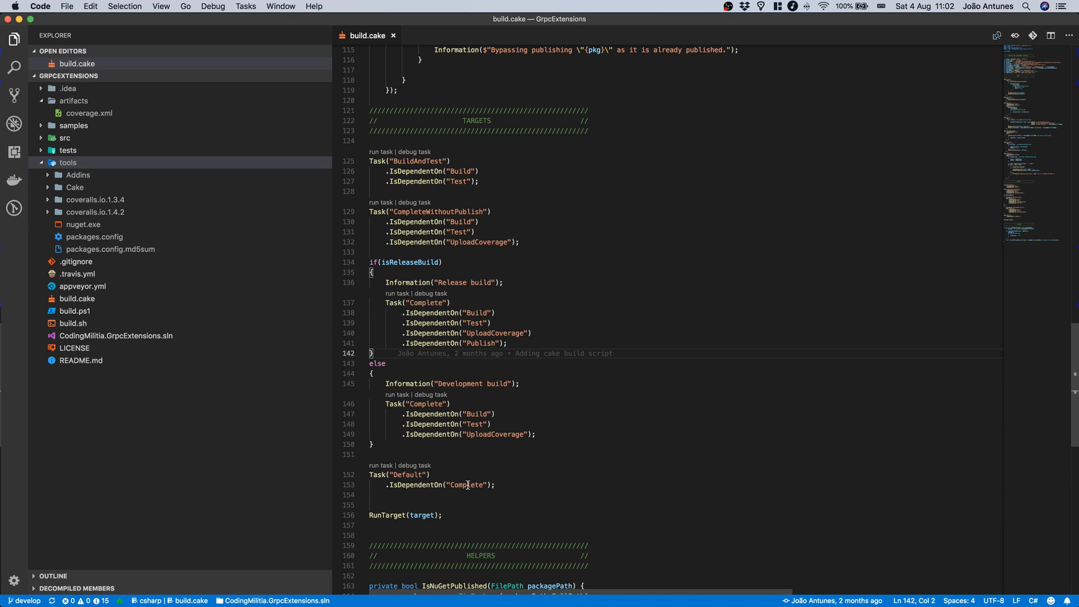
pyautogui.doubleClick(468, 484)
pyautogui.click(507, 485)
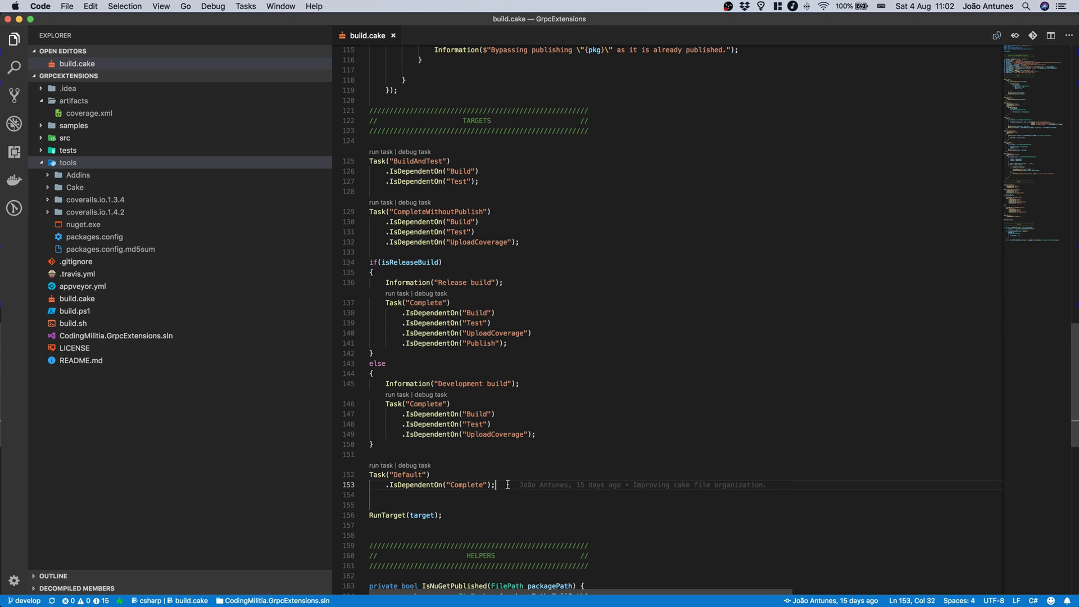
pyautogui.click(793, 509)
pyautogui.click(524, 485)
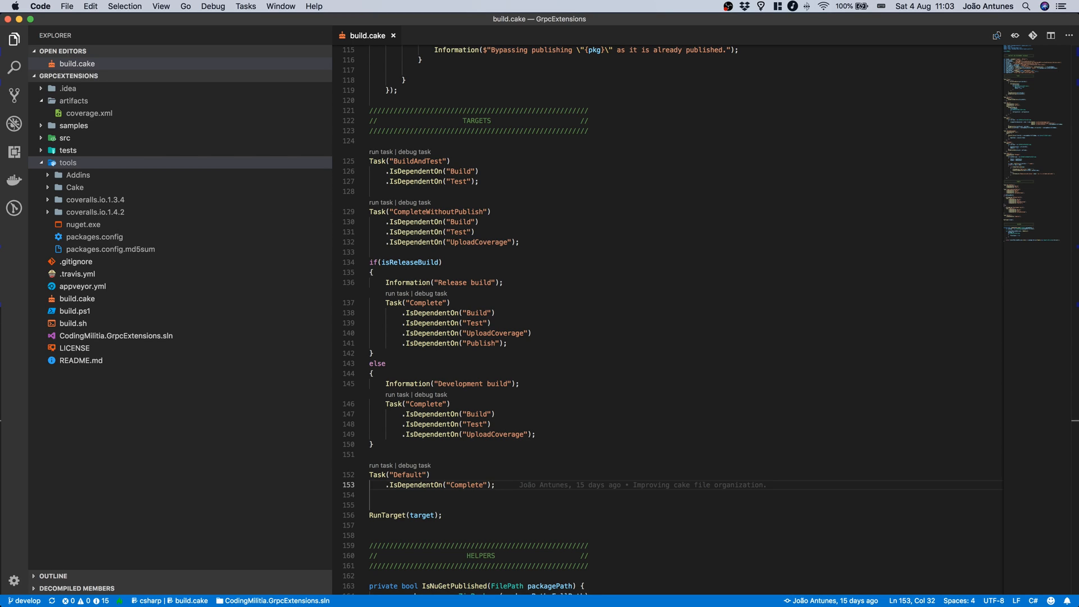
# Drag the iTerm2 bash window over the VS Code editor.
pyautogui.moveTo(1077, 208)
pyautogui.mouseDown()
pyautogui.moveTo(834, 196)
pyautogui.moveTo(401, 132)
pyautogui.moveTo(416, 135)
pyautogui.mouseUp()
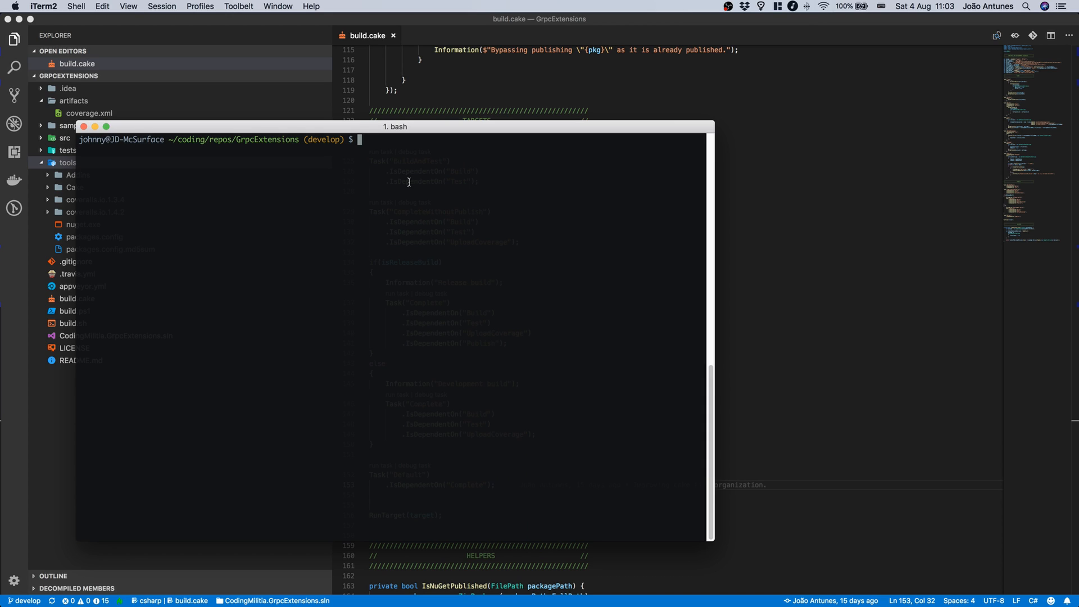
pyautogui.write('./build.sh ')
pyautogui.write('--target ')
pyautogui.write('Complete')
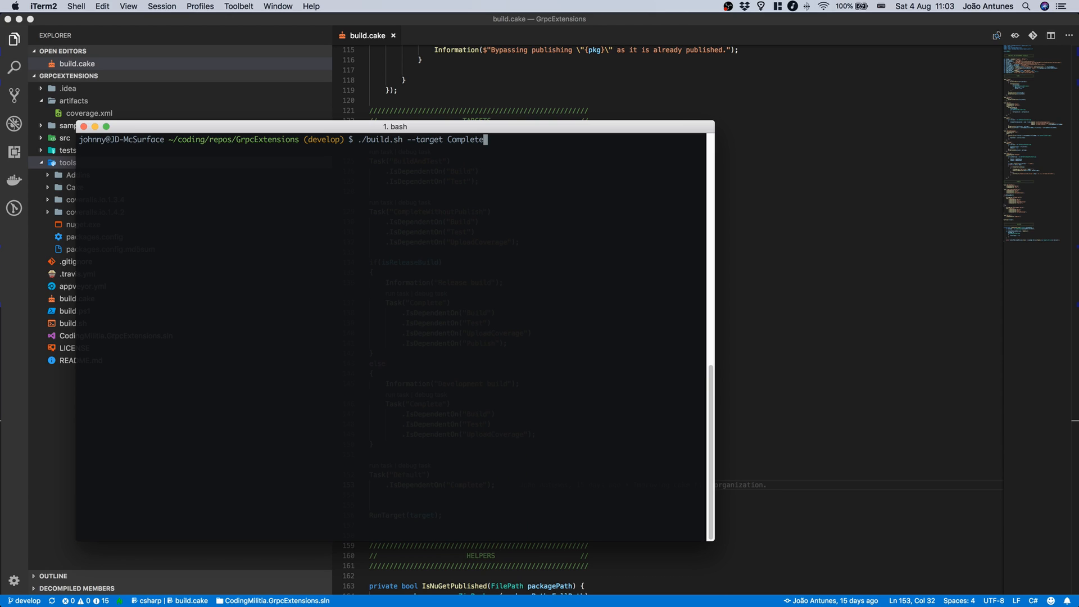
# Run ./build.sh --target Complete at the bash prompt.
pyautogui.press('Return')
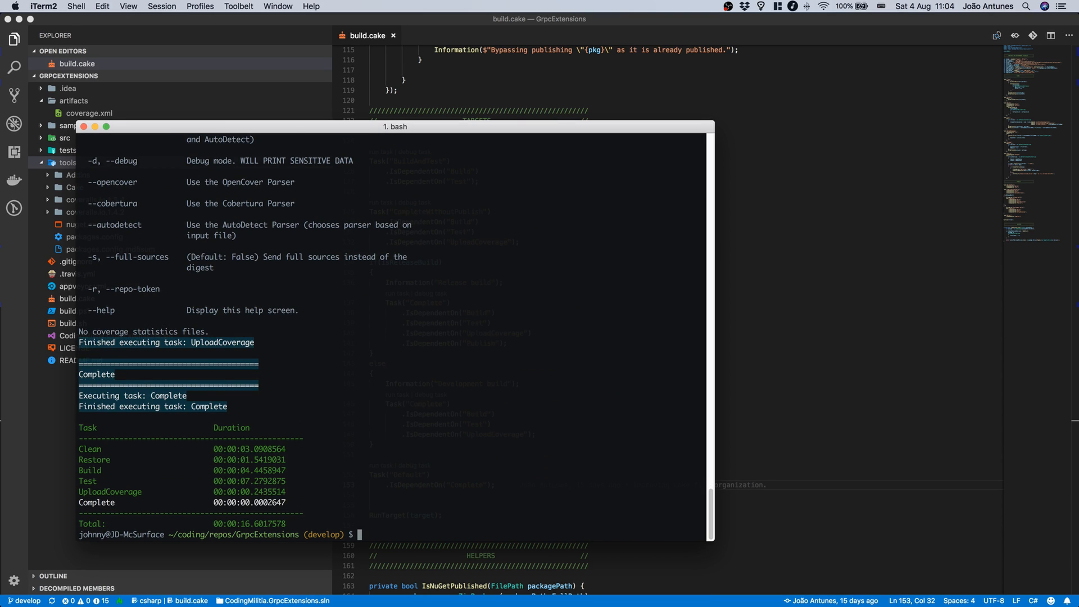
pyautogui.scroll(5, 357, 270)
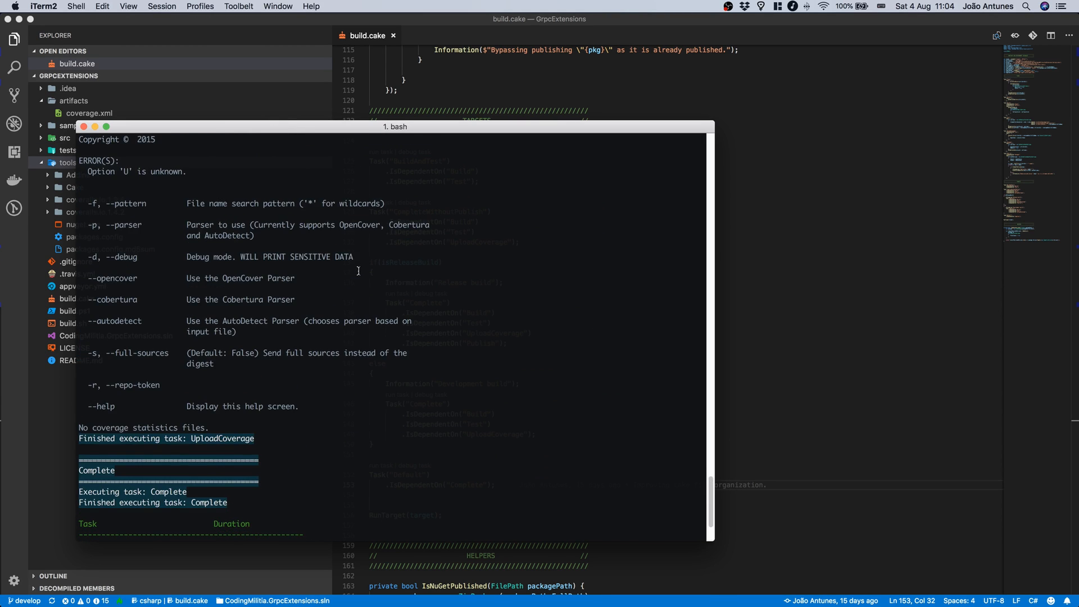
pyautogui.scroll(1, 358, 269)
pyautogui.scroll(2, 356, 271)
pyautogui.scroll(3, 356, 274)
pyautogui.scroll(5, 356, 274)
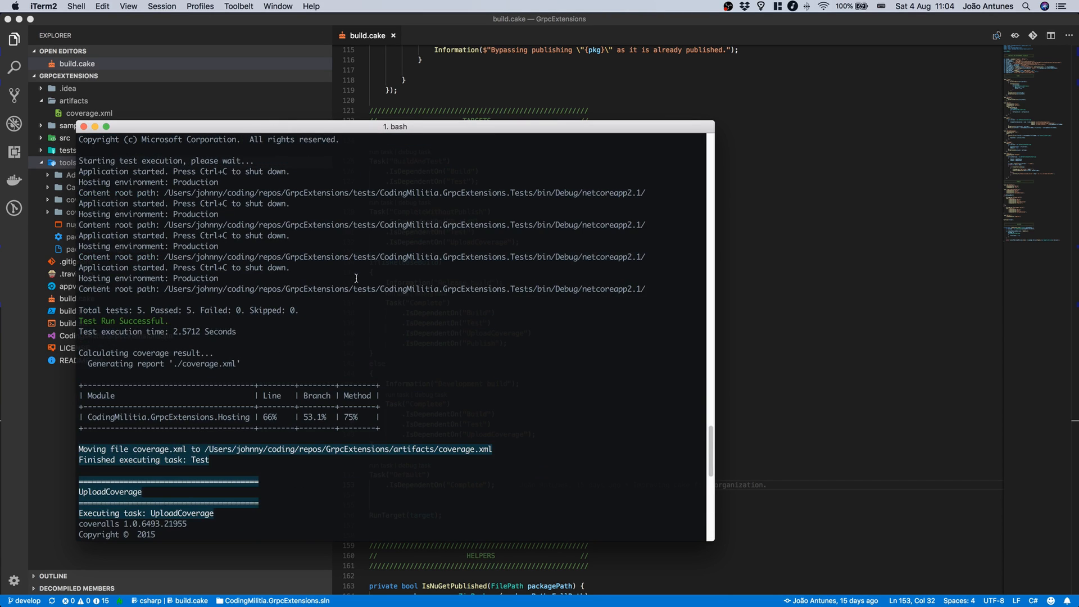
pyautogui.scroll(3, 355, 280)
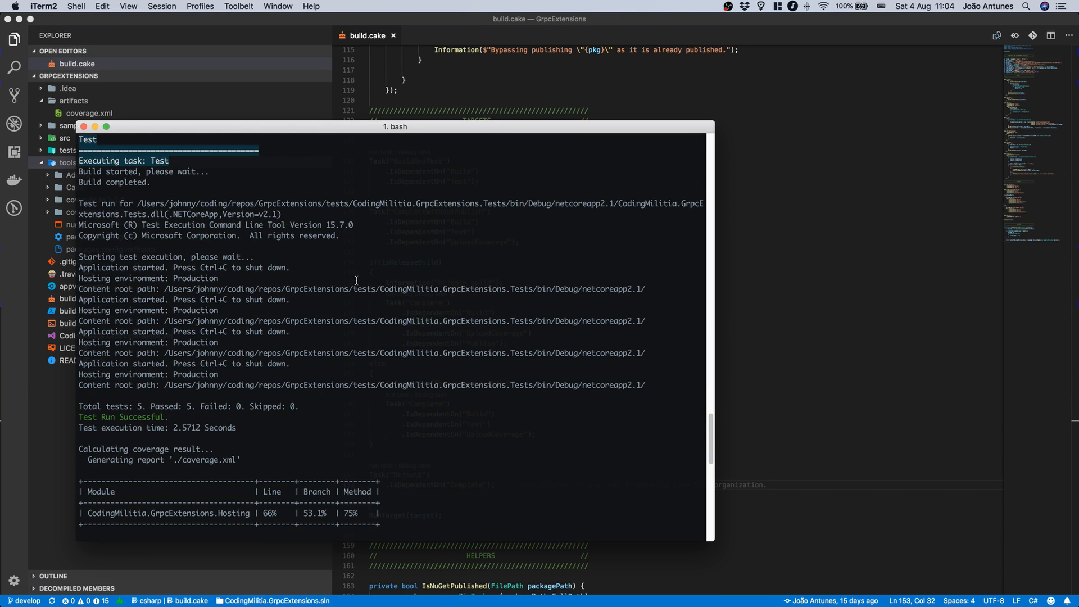
pyautogui.scroll(1, 346, 285)
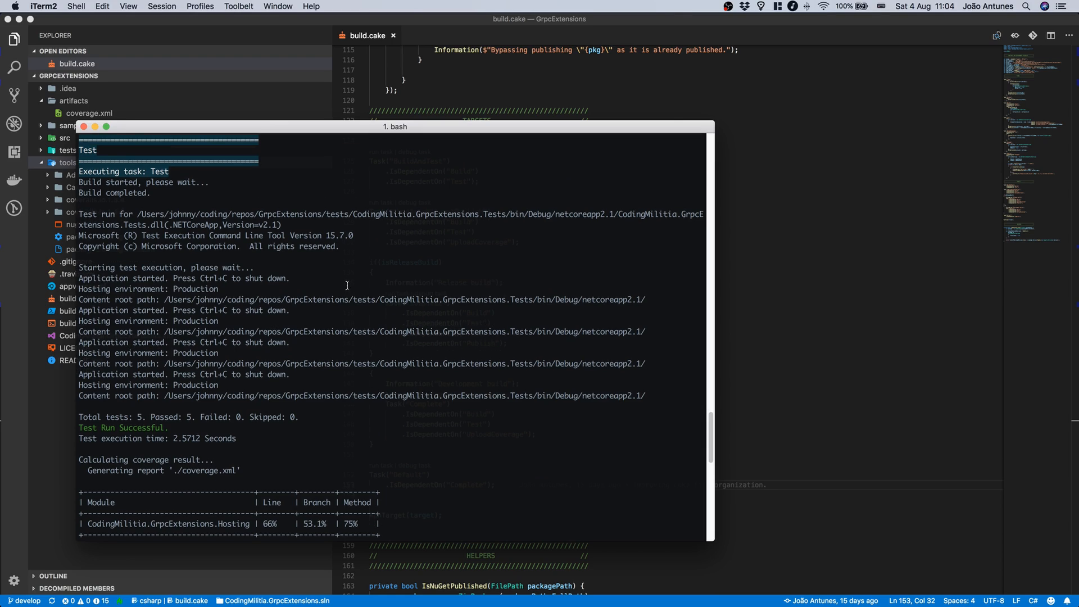
pyautogui.scroll(1, 322, 292)
pyautogui.scroll(5, 322, 295)
pyautogui.scroll(10, 322, 303)
pyautogui.scroll(10, 323, 316)
pyautogui.scroll(-5, 322, 316)
pyautogui.scroll(-5, 322, 317)
pyautogui.scroll(-5, 322, 315)
pyautogui.scroll(-5, 323, 314)
pyautogui.scroll(-5, 322, 316)
pyautogui.scroll(-5, 322, 315)
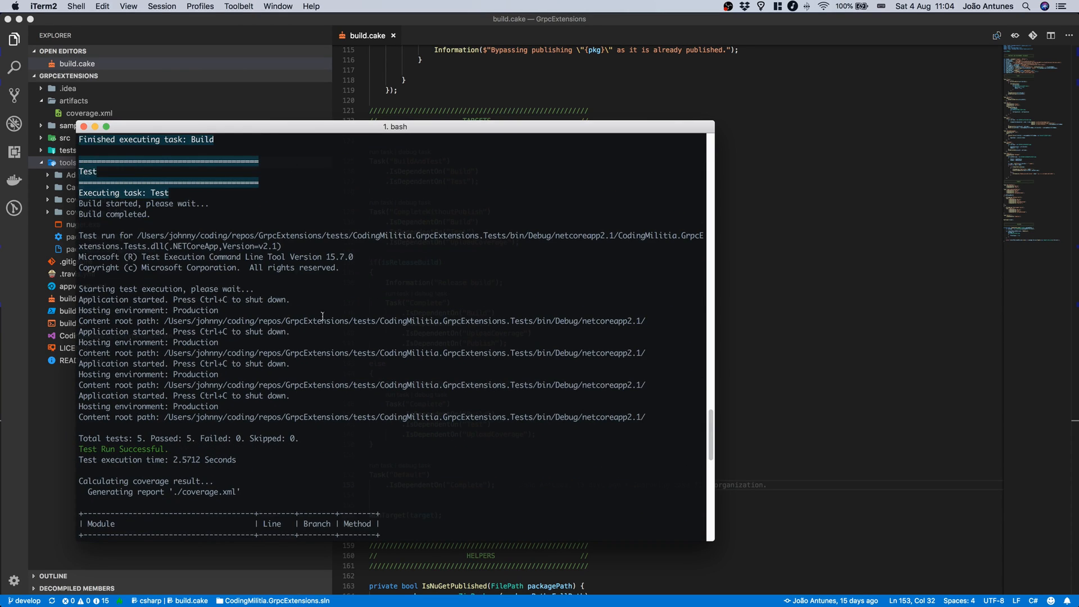
pyautogui.scroll(-1, 322, 316)
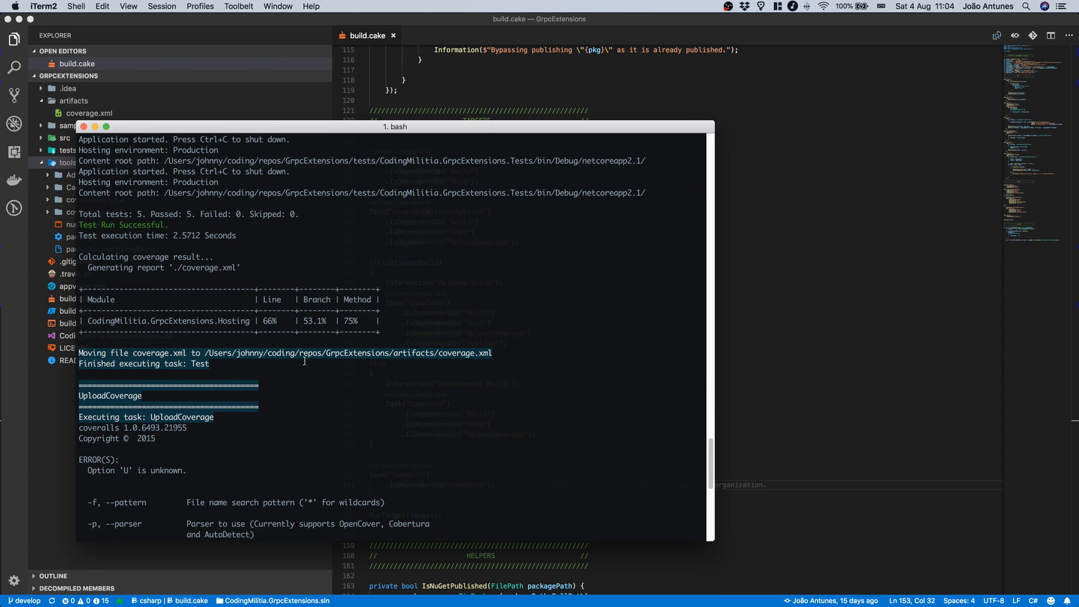
pyautogui.scroll(-2, 320, 388)
pyautogui.scroll(-3, 358, 416)
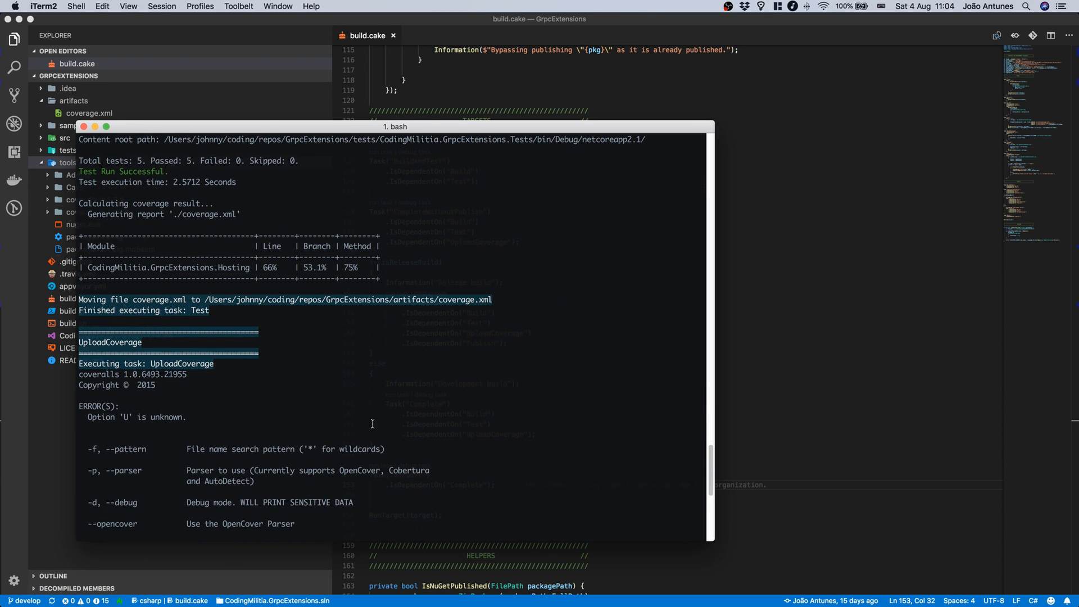
pyautogui.scroll(-2, 152, 362)
pyautogui.scroll(-3, 185, 383)
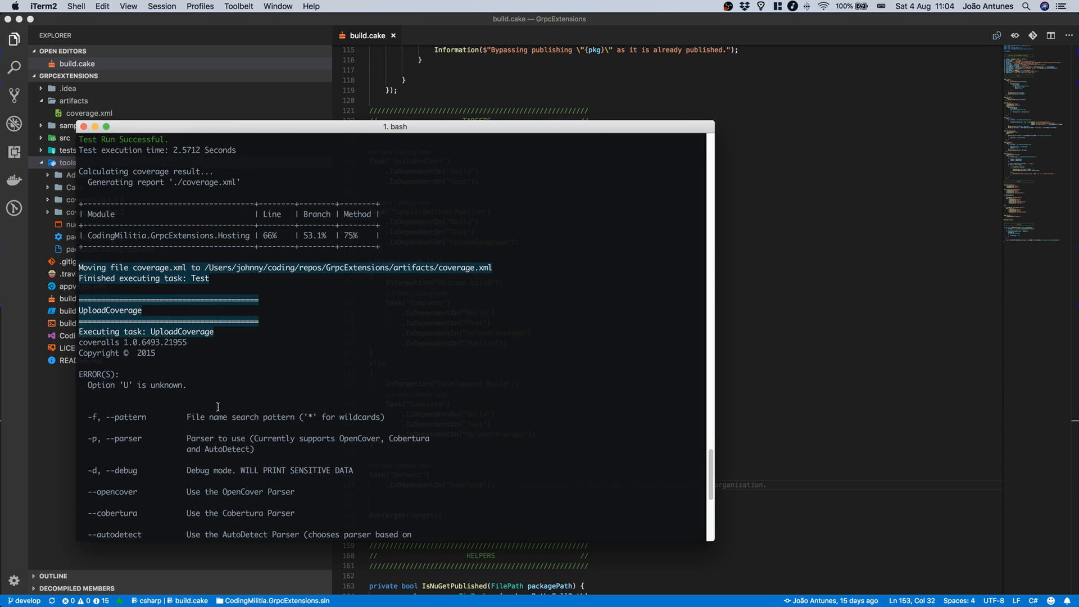
pyautogui.scroll(-3, 217, 408)
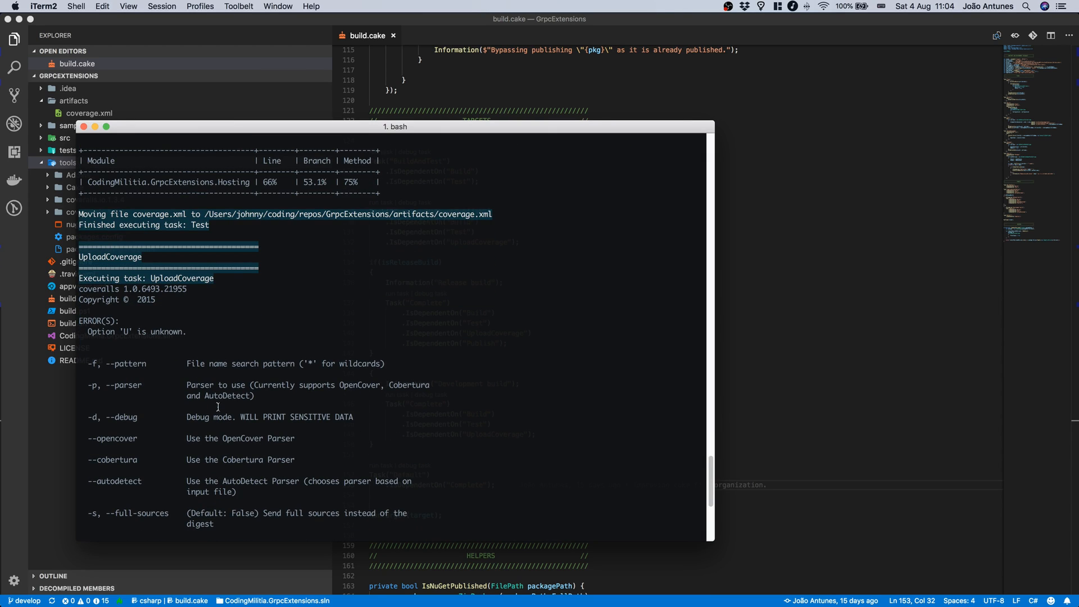
pyautogui.scroll(-2, 217, 407)
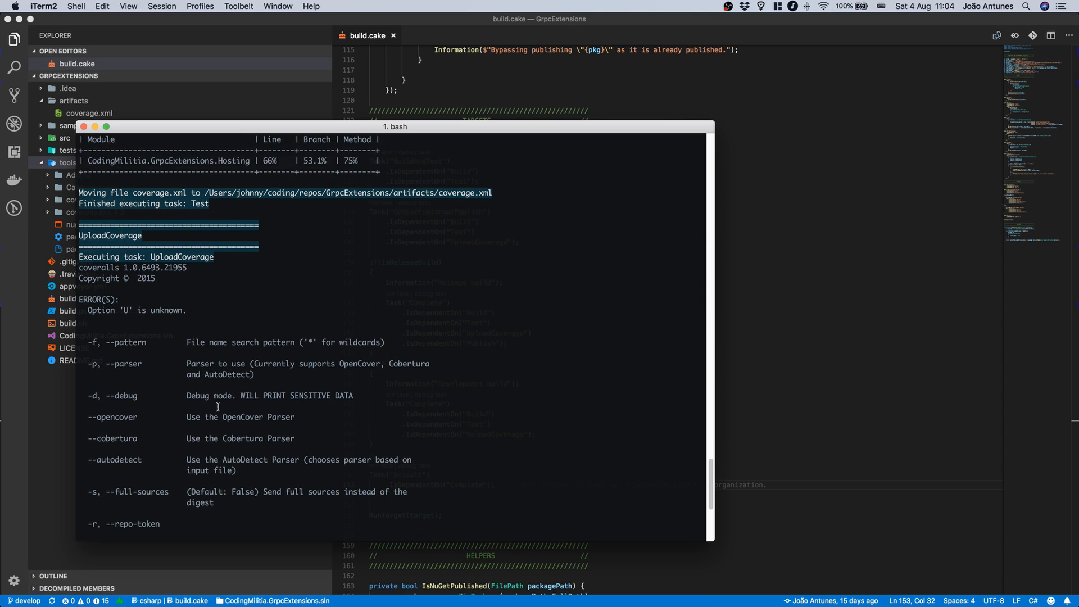
pyautogui.scroll(-2, 218, 407)
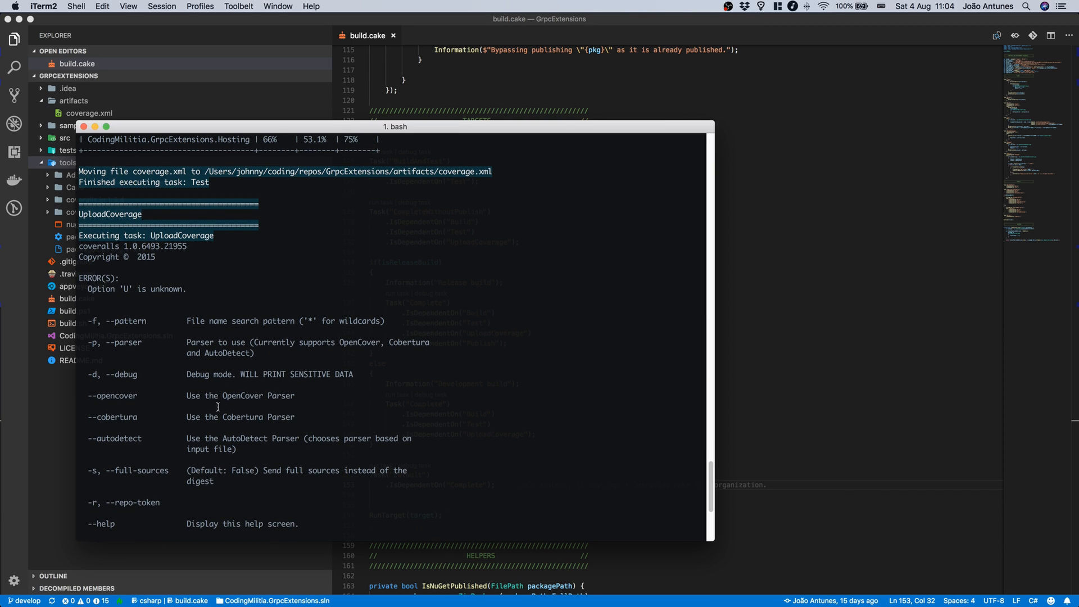
pyautogui.scroll(1, 347, 340)
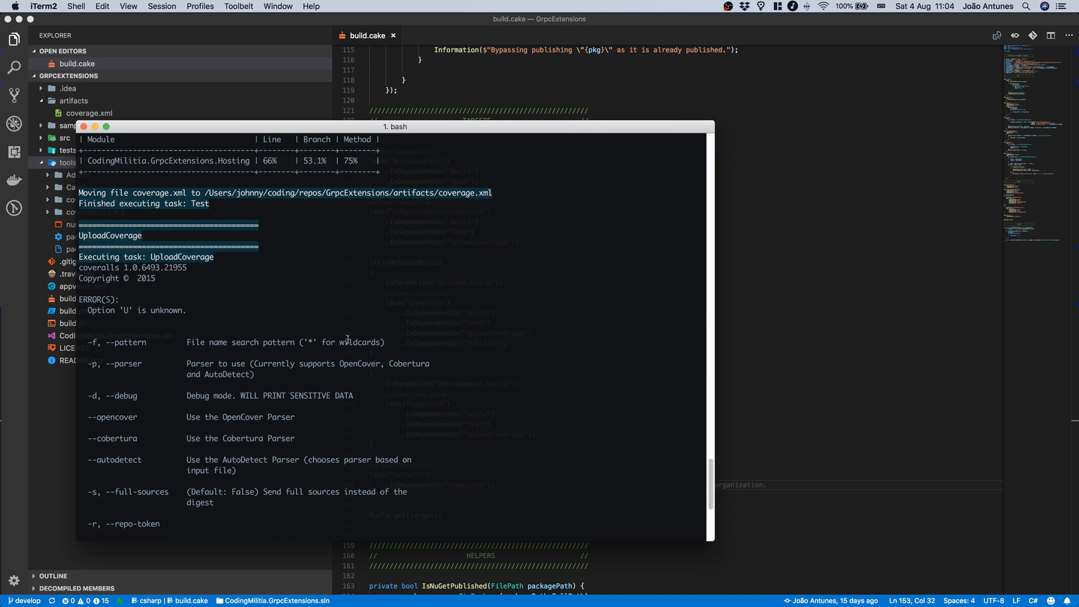